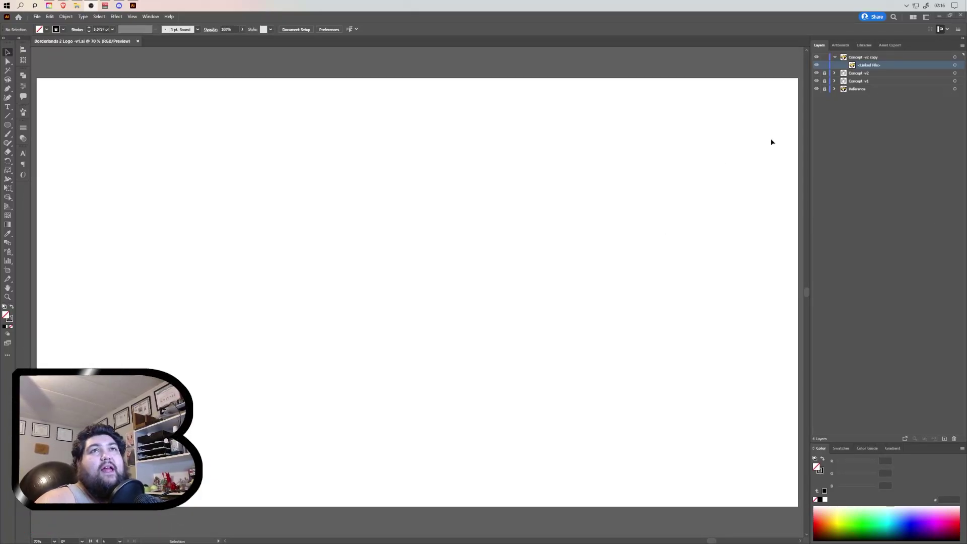
Move the Borderlands reference image onto the fourth artboard and deselect it
left_click(955, 65)
key("ctrl+alt+0")
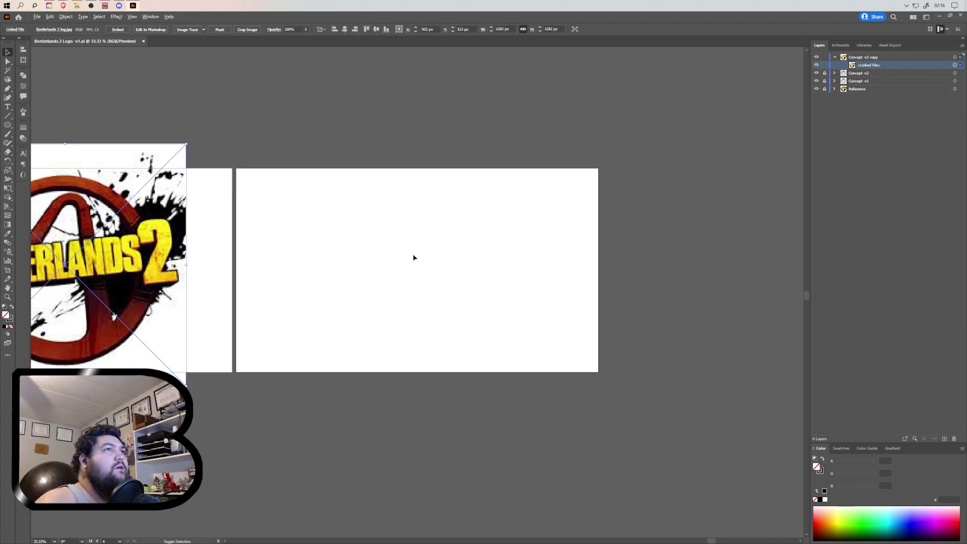
left_click_drag(423, 221, 608, 222)
left_click(370, 333)
left_click_drag(370, 332, 541, 326)
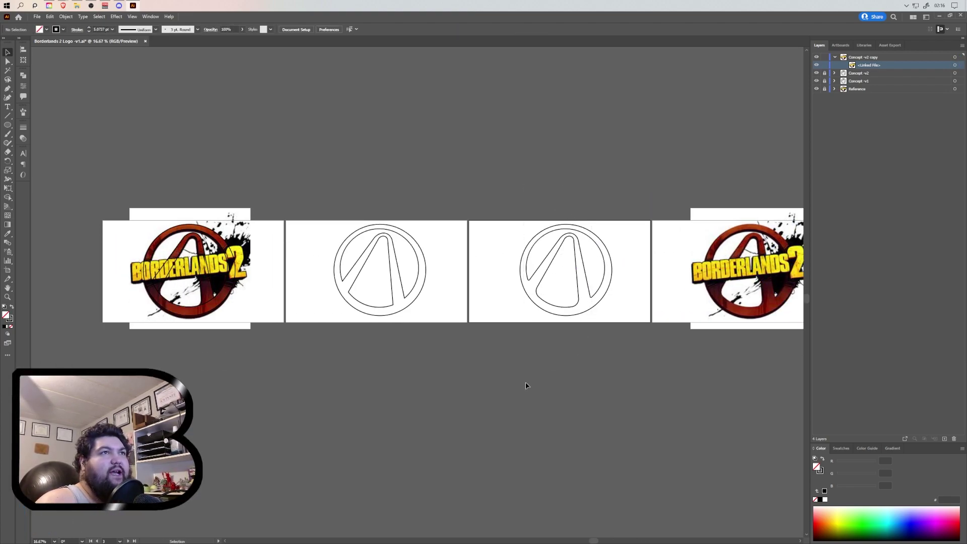
Pan and zoom the canvas to 66.67% around the Borderlands reference logo
scroll(277, 342, "up", 2)
scroll(230, 352, "right", 2)
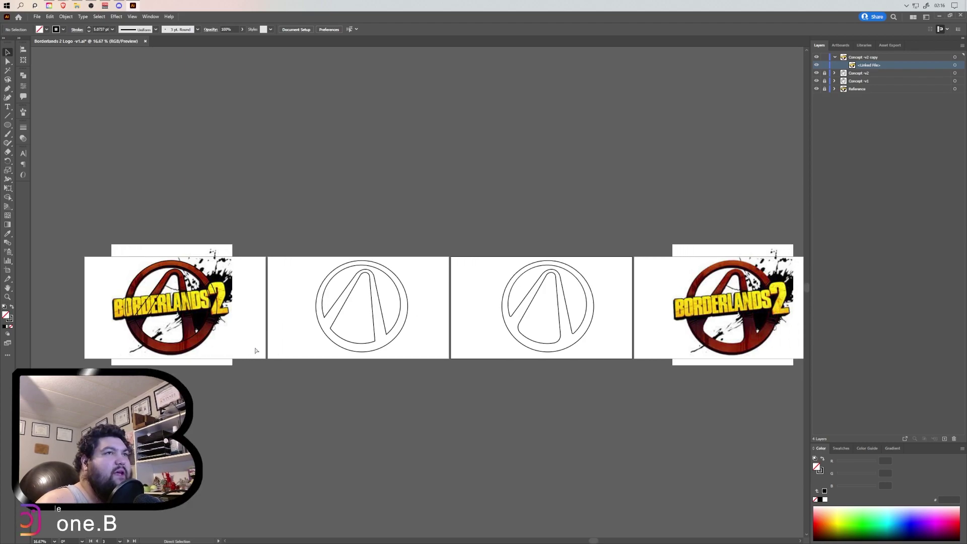
scroll(420, 308, "down", 3)
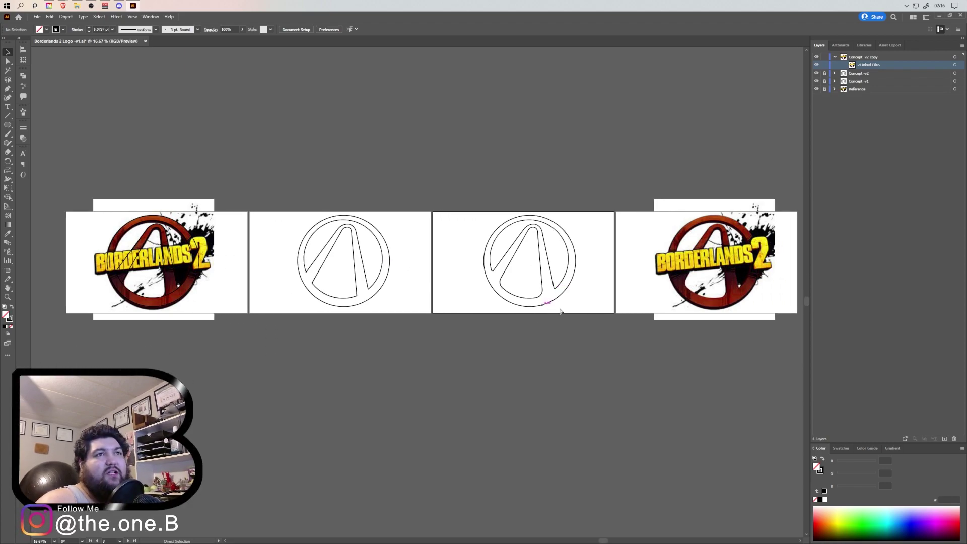
scroll(504, 302, "right", 12)
scroll(524, 292, "right", 2)
scroll(504, 277, "up", 4, "alt")
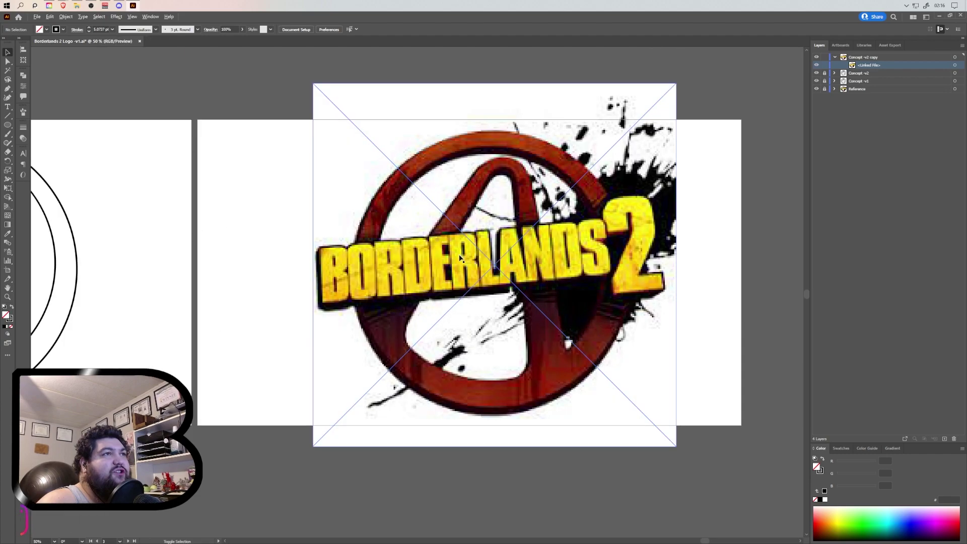
scroll(497, 265, "up", 4)
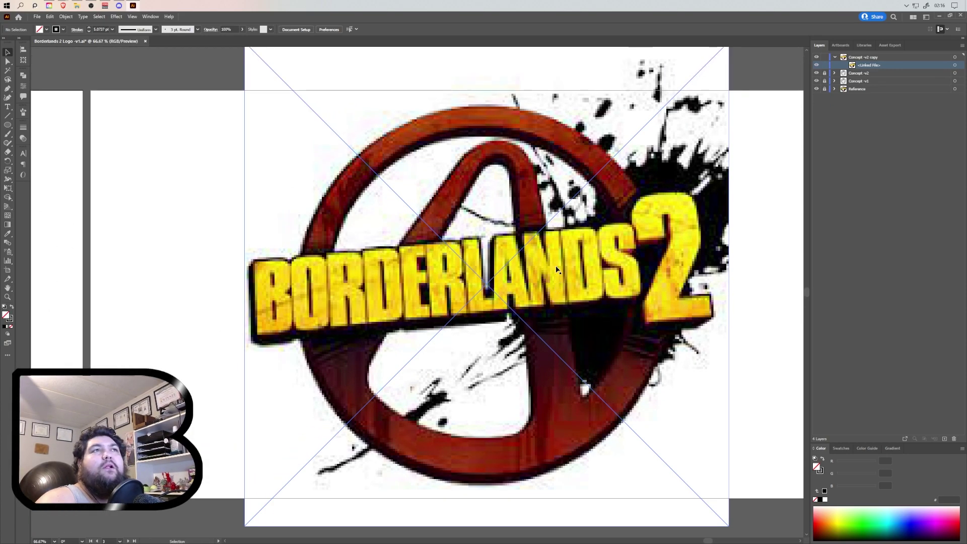
scroll(655, 226, "right", 3)
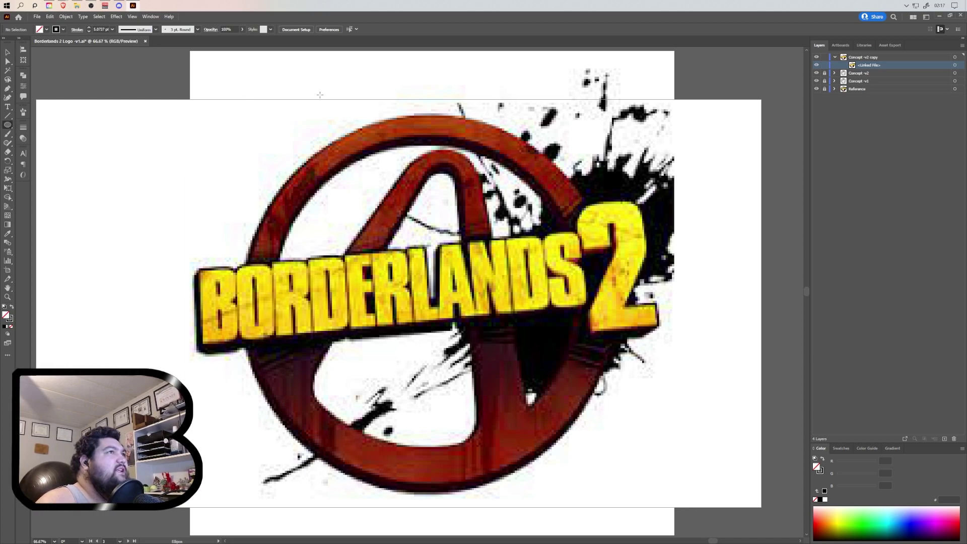
Draw an ellipse over the logo, then fit its top, left and bottom edges to the outer ring
key("l")
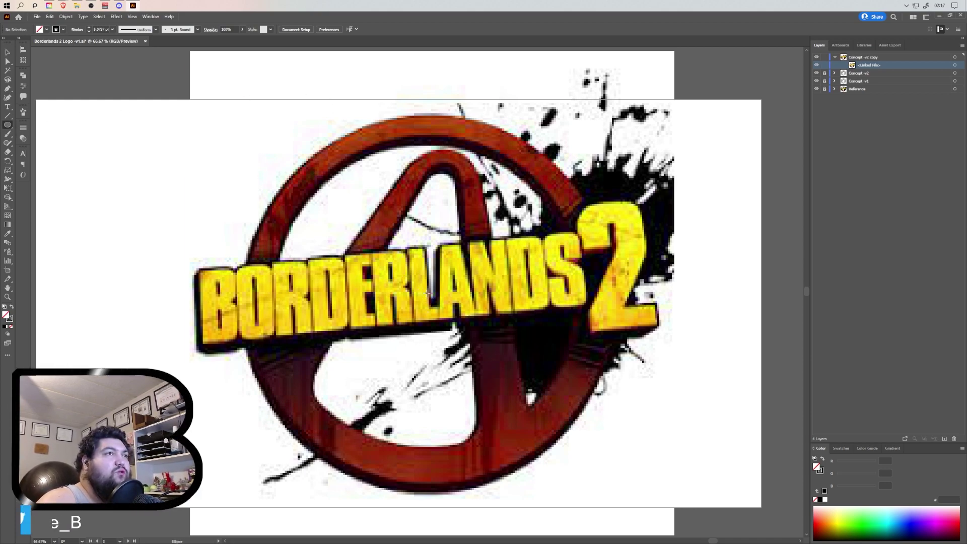
left_click_drag(433, 292, 296, 114)
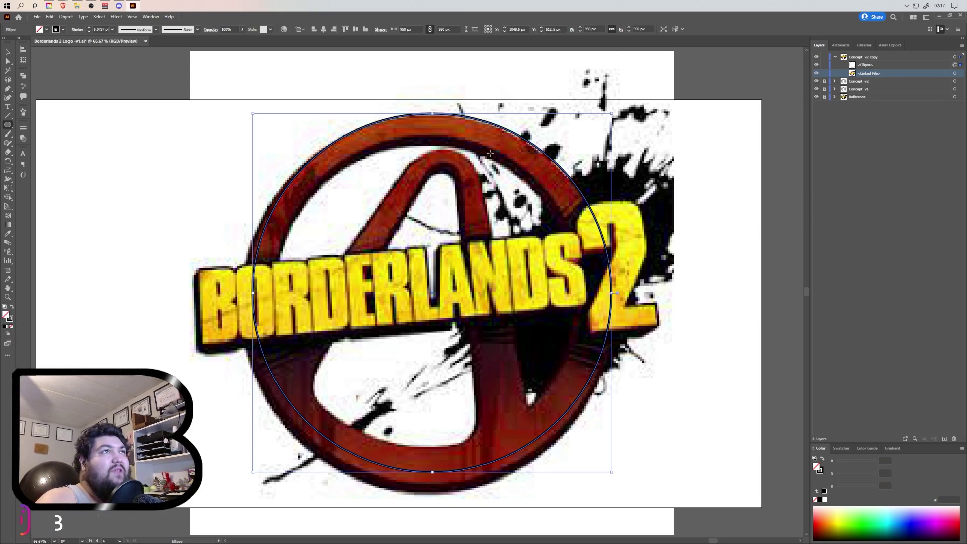
left_click_drag(431, 113, 432, 115)
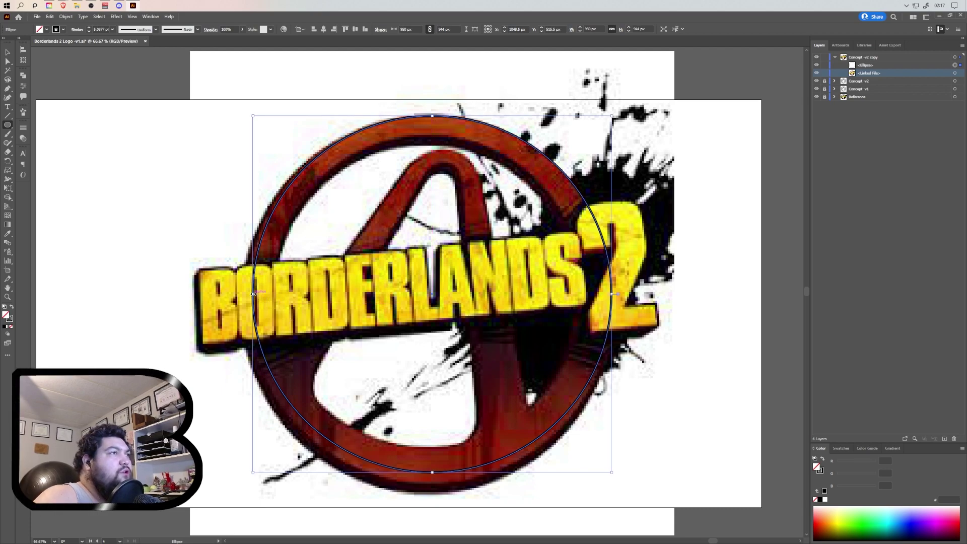
left_click_drag(253, 294, 245, 296)
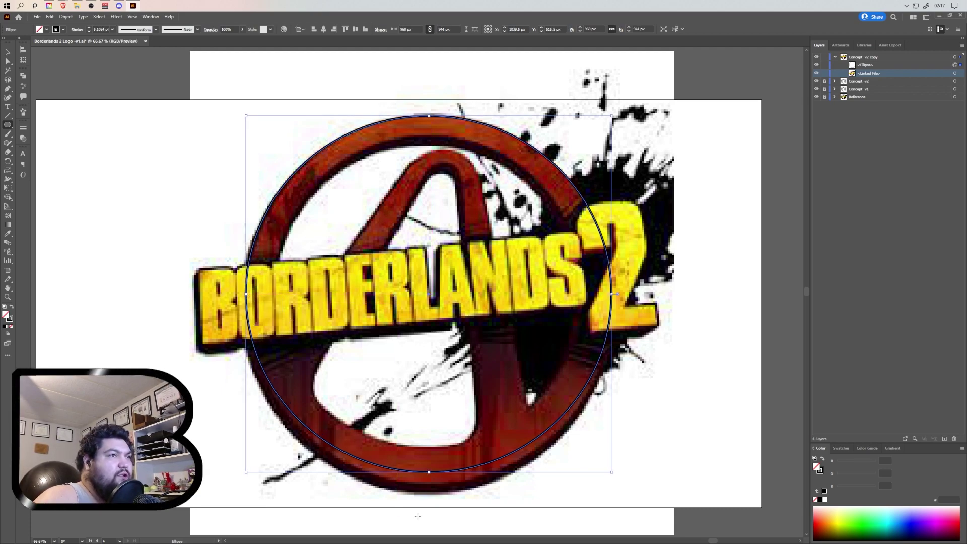
left_click_drag(428, 472, 429, 484)
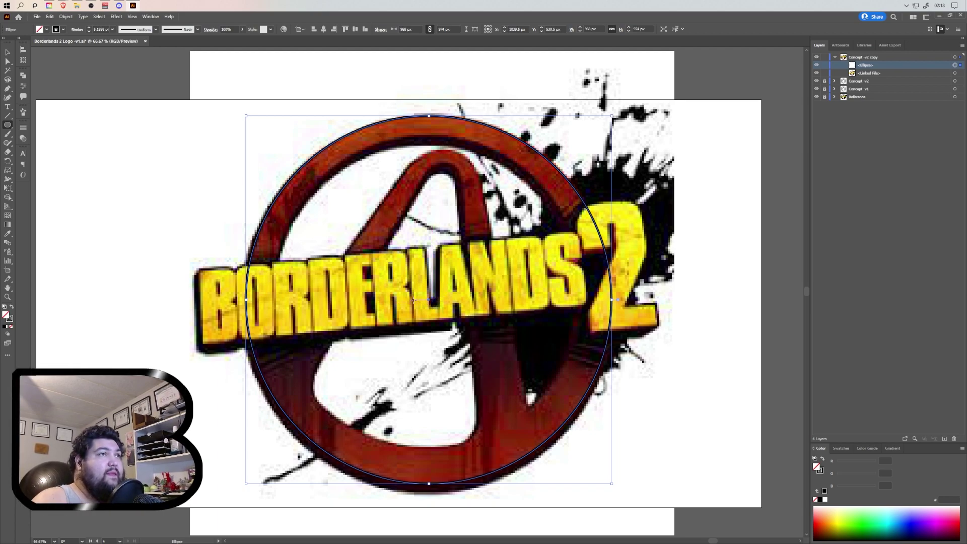
Draw a 634 px circle centred on the first ellipse
left_click_drag(413, 300, 533, 419)
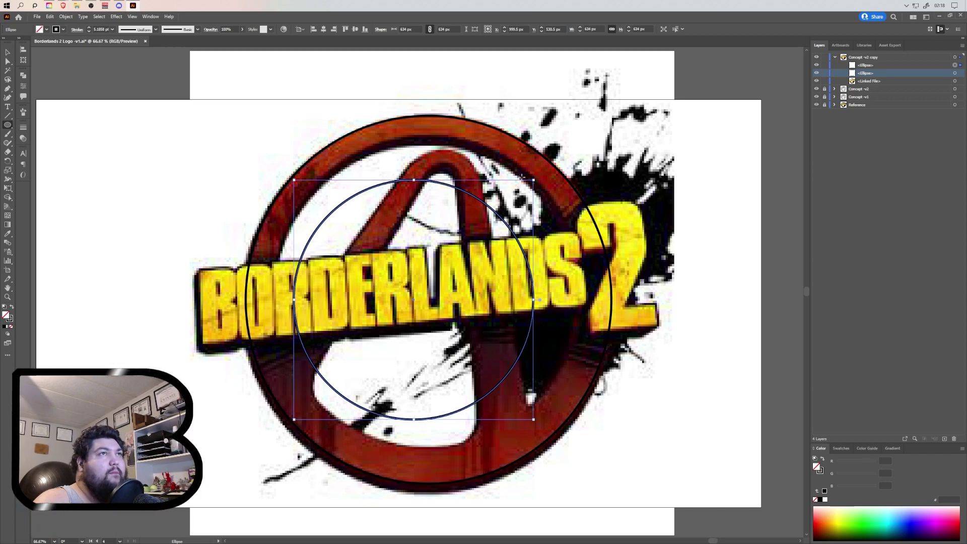
Shrink the inner circle, then stretch its right, top, left and bottom edges toward the ring
left_click_drag(533, 180, 506, 207)
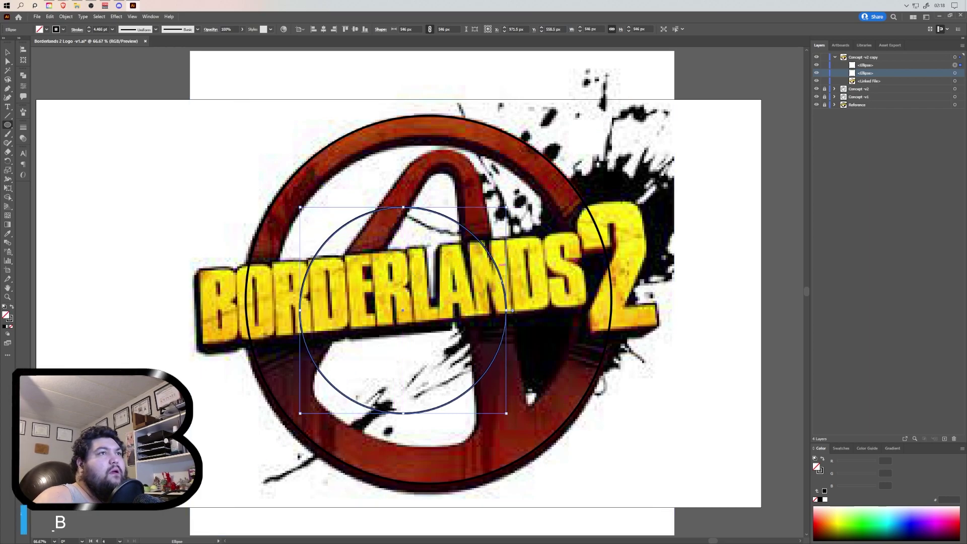
left_click_drag(509, 310, 578, 311)
left_click_drag(436, 206, 436, 135)
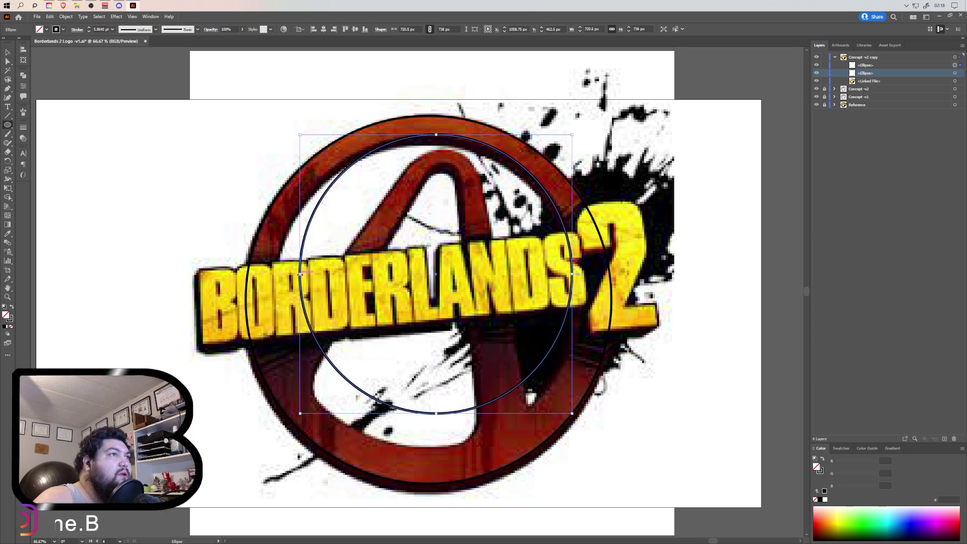
left_click_drag(300, 274, 278, 275)
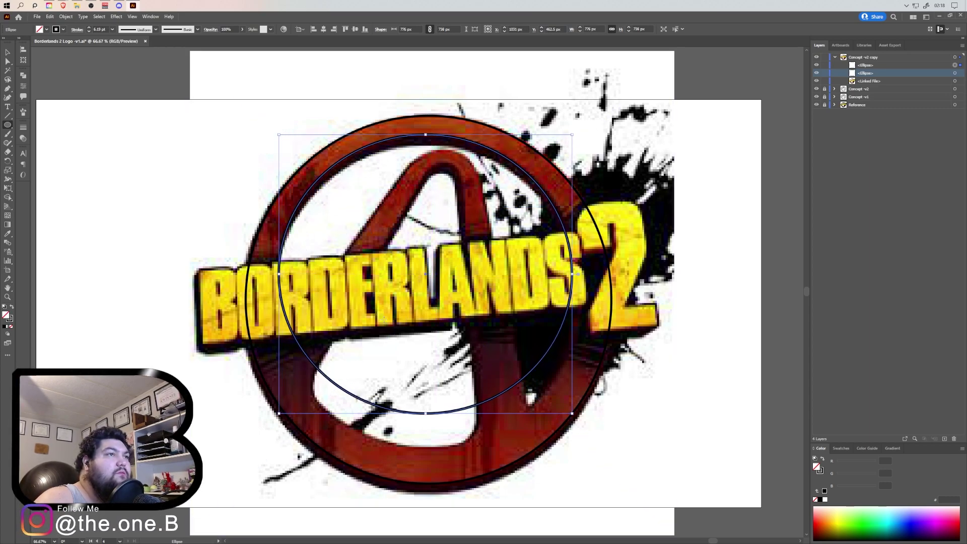
left_click_drag(425, 414, 418, 447)
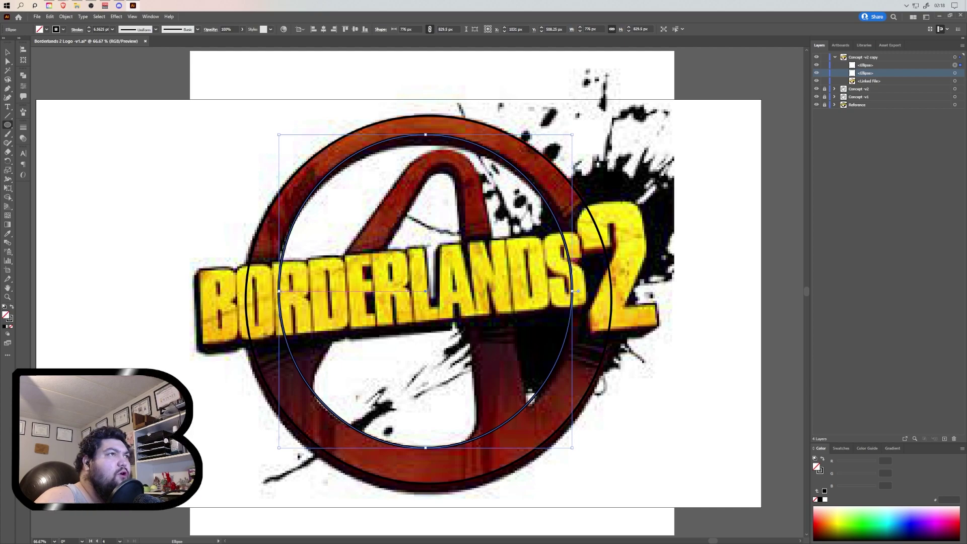
left_click(279, 291)
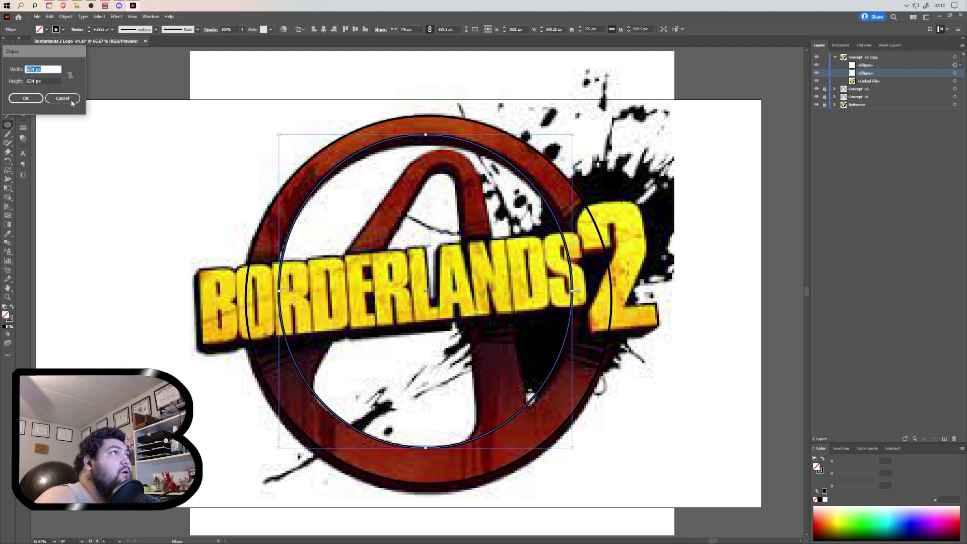
key("Escape")
Fine-tune the inner ellipse's sides and bottom until it measures about 821 × 829 px
left_click_drag(278, 291, 275, 290)
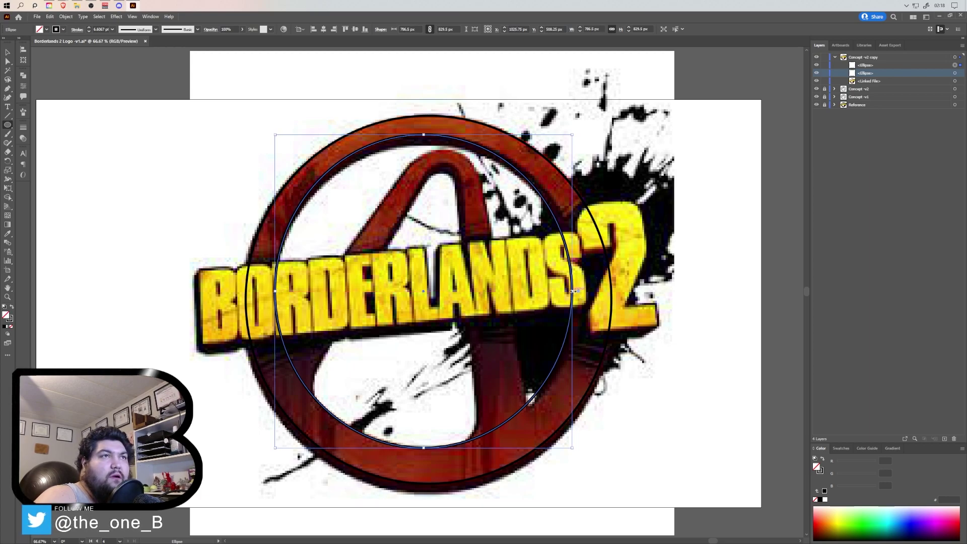
left_click_drag(577, 291, 582, 292)
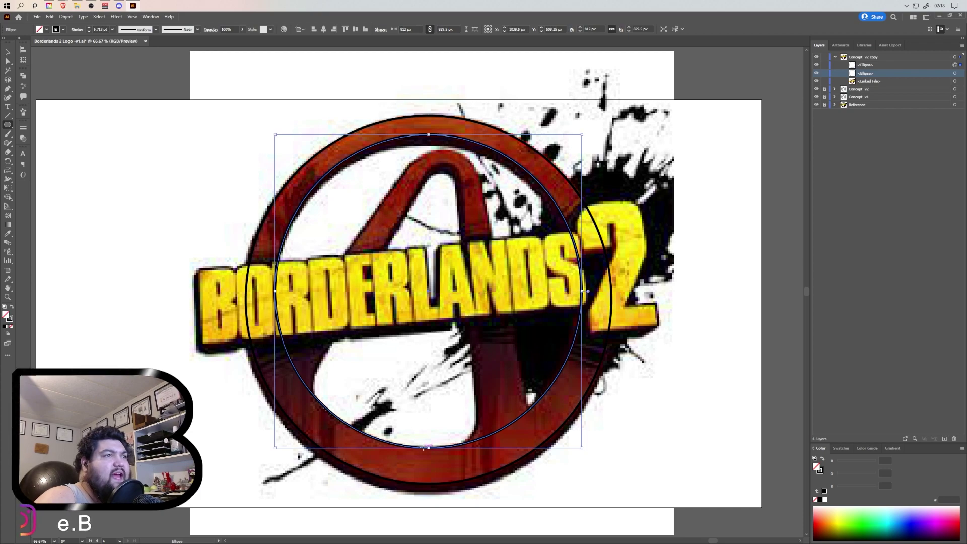
left_click_drag(428, 448, 428, 449)
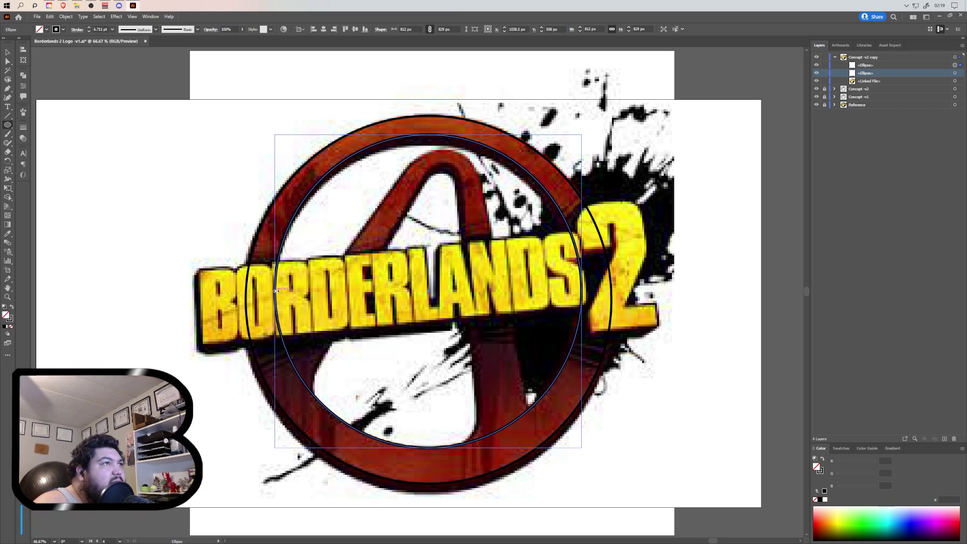
left_click_drag(276, 290, 273, 291)
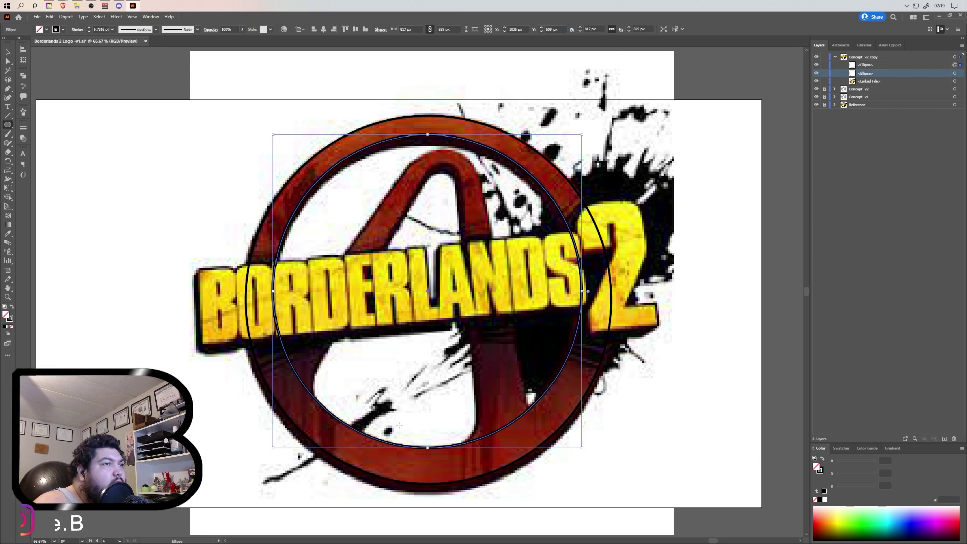
left_click_drag(427, 447, 424, 446)
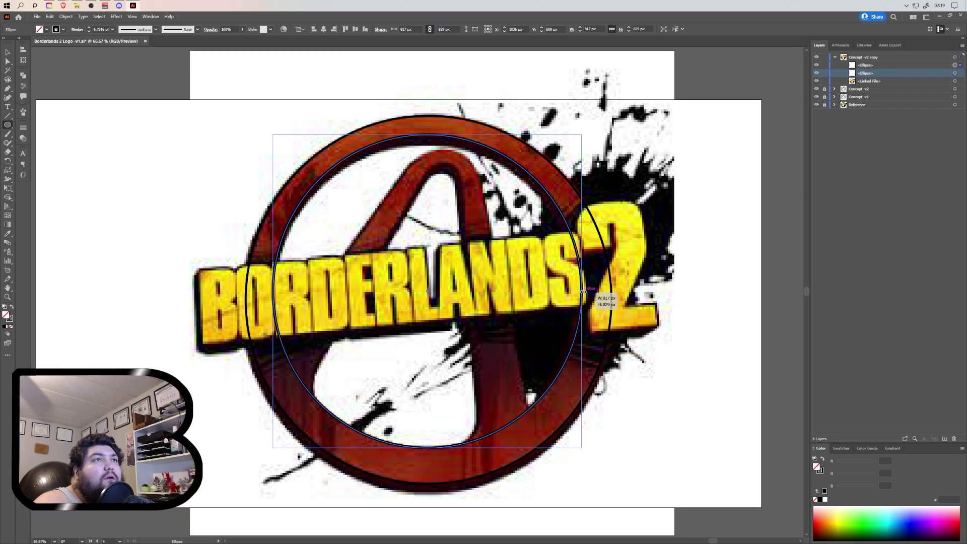
left_click_drag(582, 290, 583, 291)
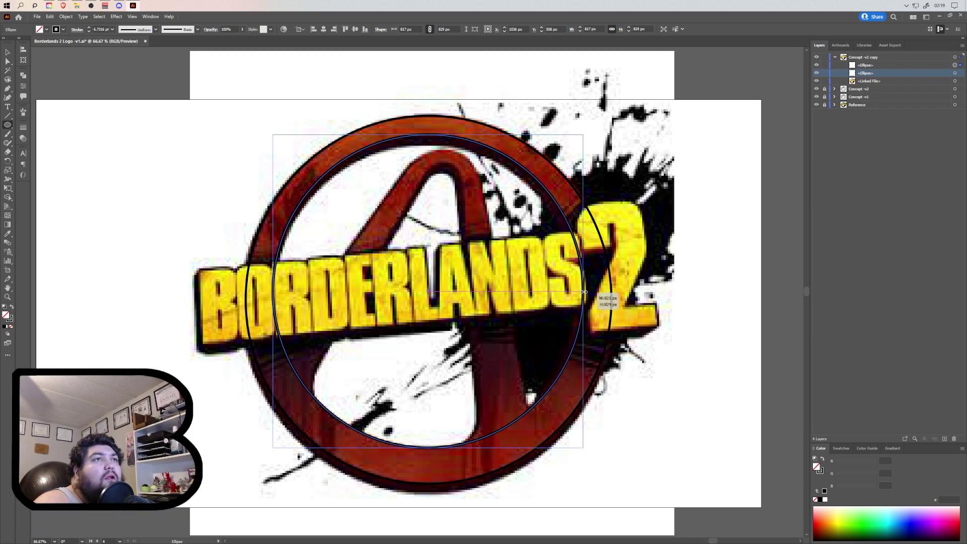
left_click(428, 135)
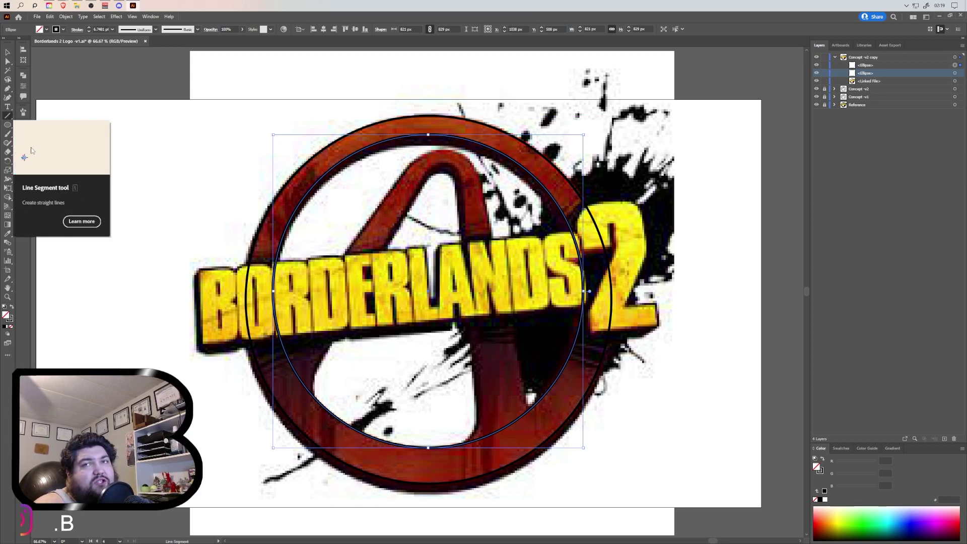
Draw a straight line along the left leg of the A-shaped arch
left_click(9, 116)
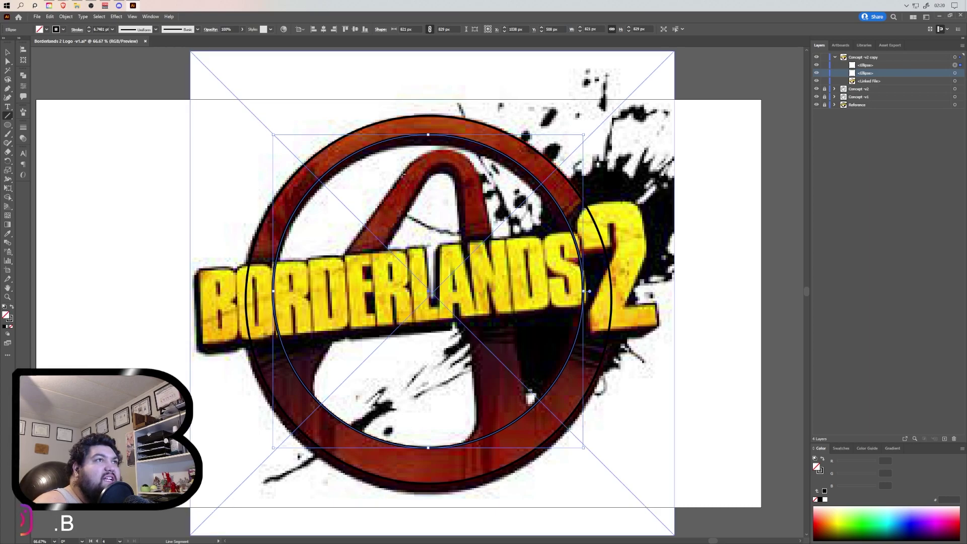
left_click(401, 178)
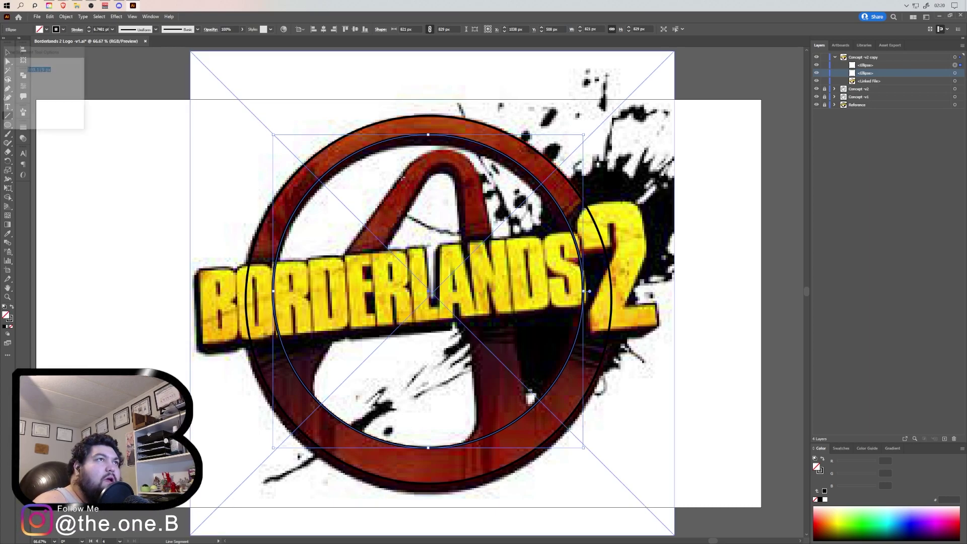
left_click(73, 117)
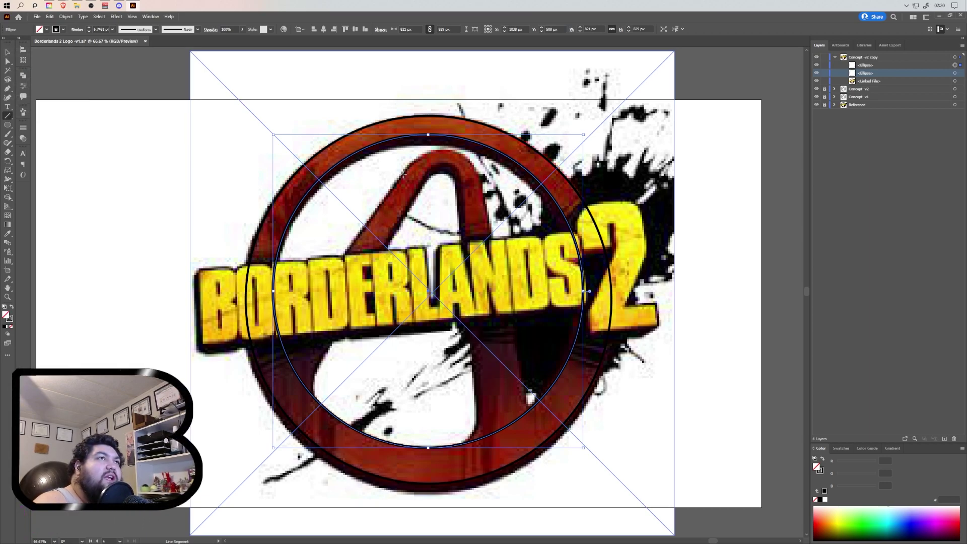
left_click_drag(403, 175, 271, 363)
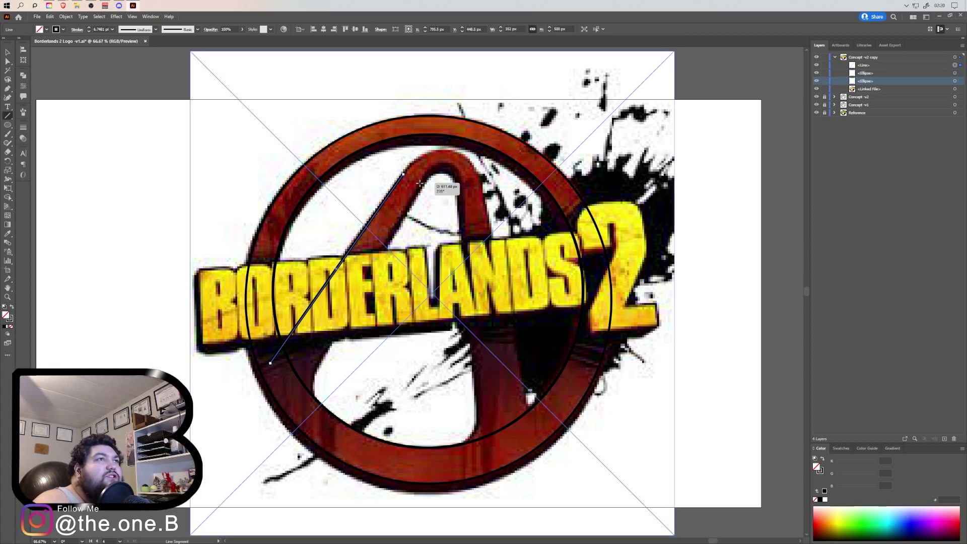
Draw a second left-leg line and two lines tracing the A's right leg
left_click_drag(420, 182, 295, 408)
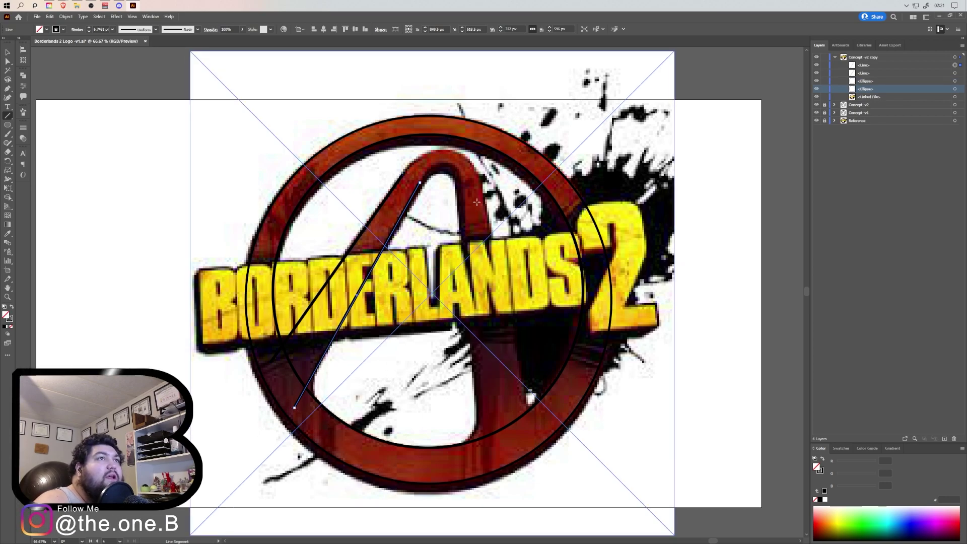
left_click_drag(483, 181, 532, 434)
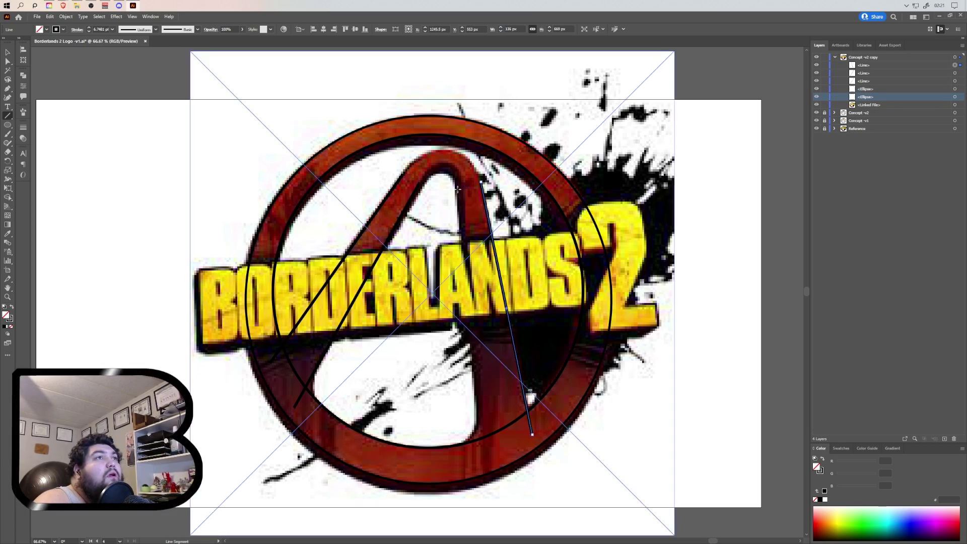
left_click_drag(456, 188, 482, 466)
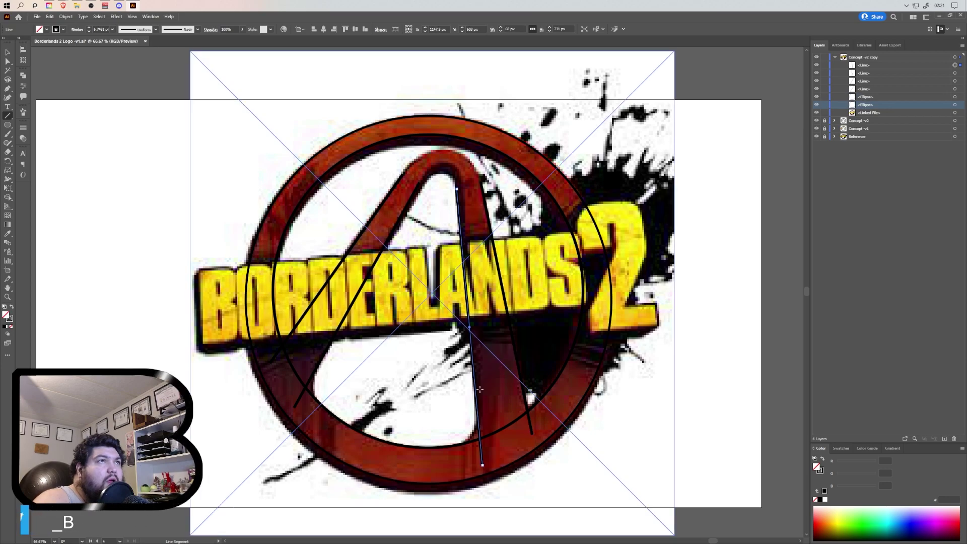
Join the outer leg lines into one path and curve its top into a rounded arch
left_click(8, 89)
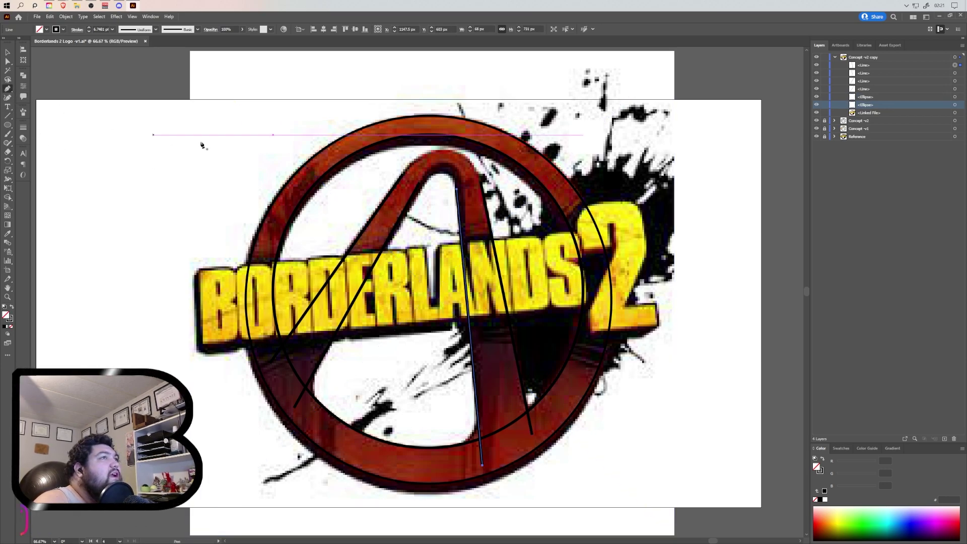
left_click(403, 174)
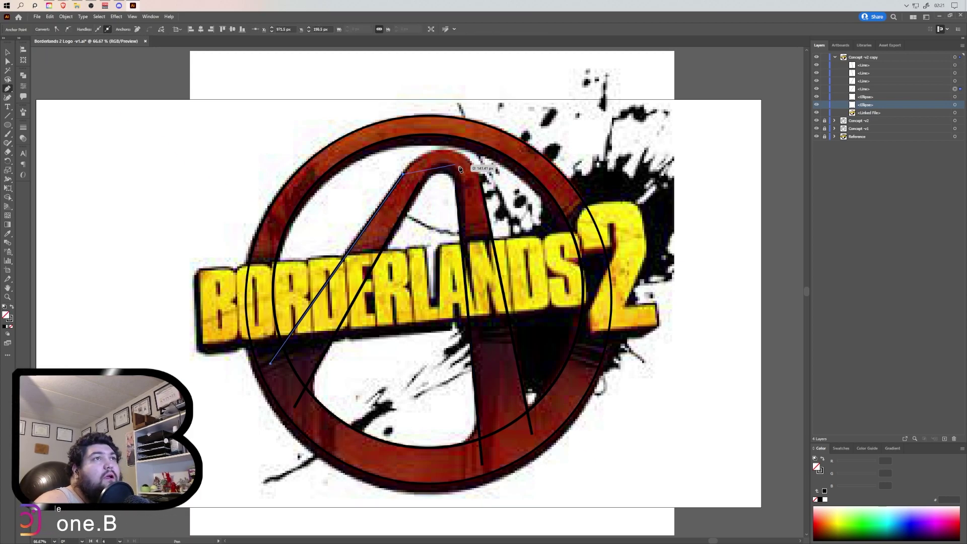
left_click(482, 182)
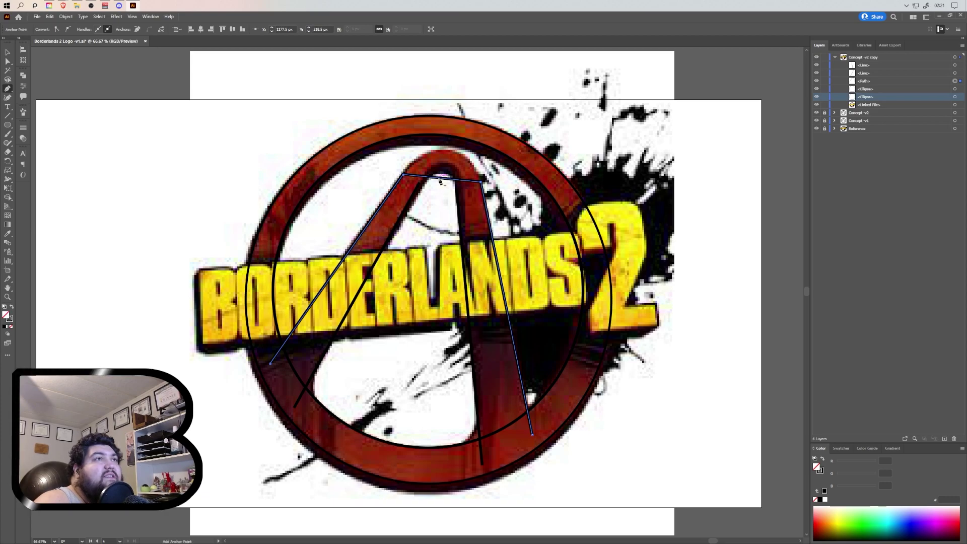
key("shift+c")
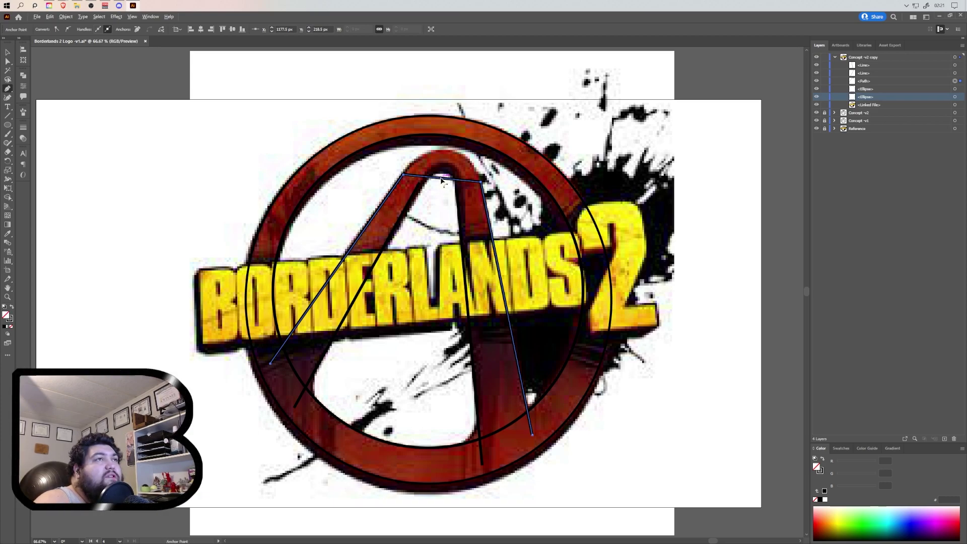
left_click_drag(441, 179, 426, 141)
key("p")
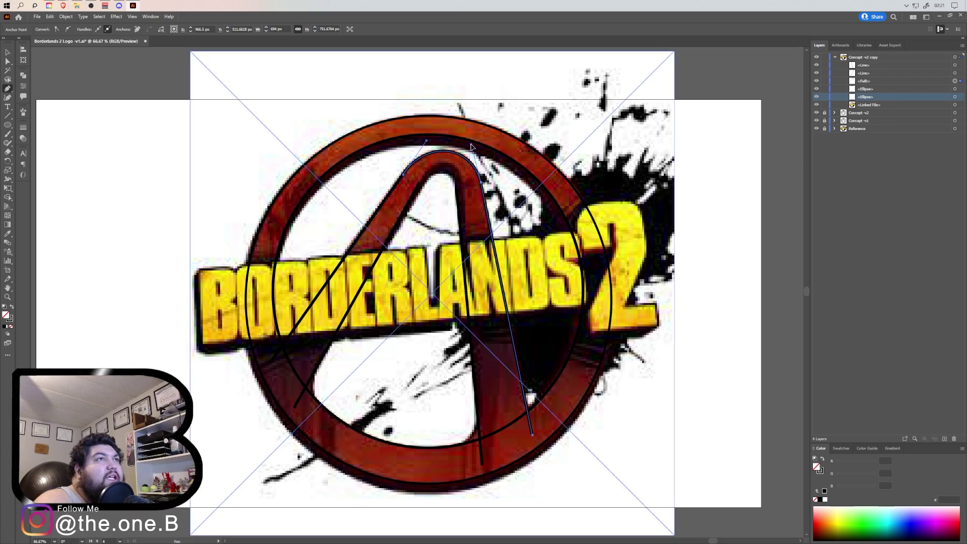
left_click_drag(464, 147, 472, 145)
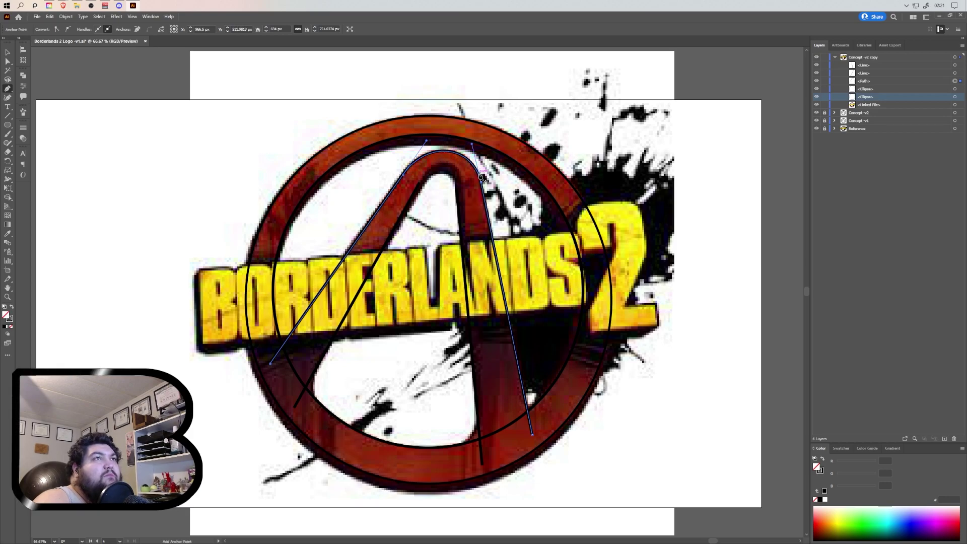
key("ctrl+shift+a")
Join the inner leg lines into a rounded-top arch path and hide the reference image
left_click(421, 184)
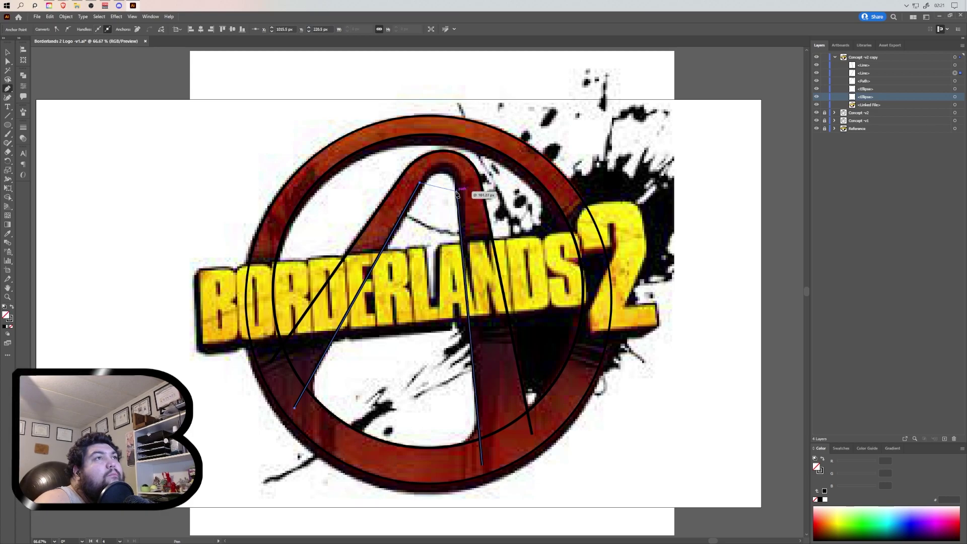
left_click(457, 189)
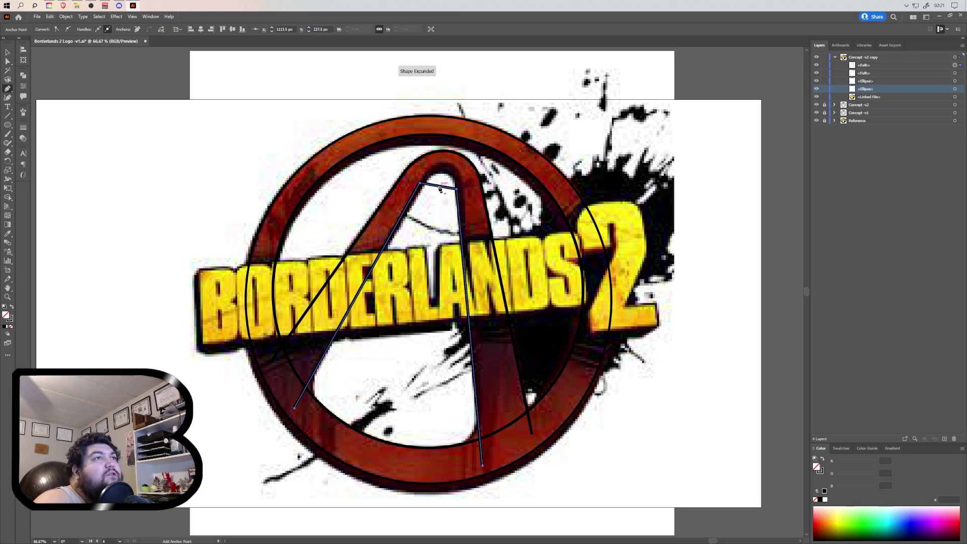
left_click_drag(442, 186, 457, 158)
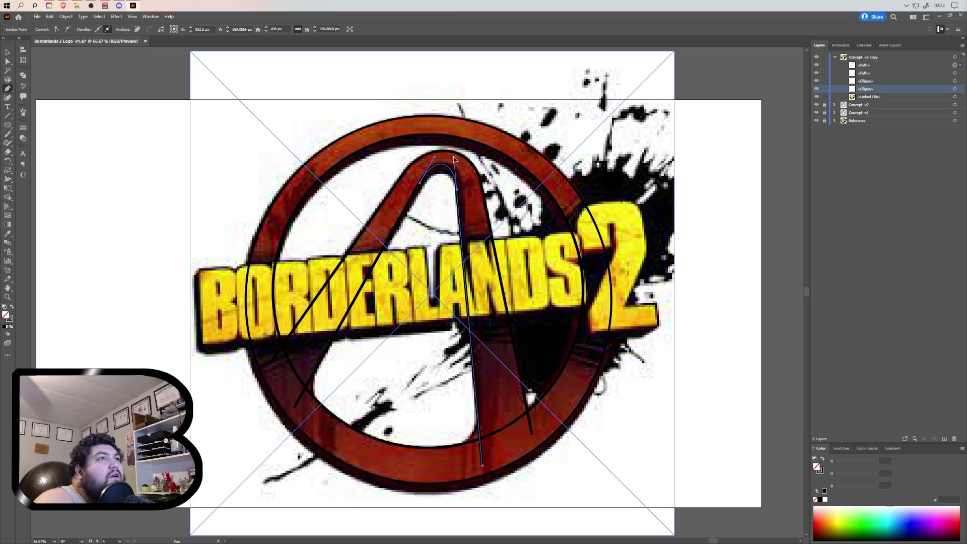
left_click(454, 159)
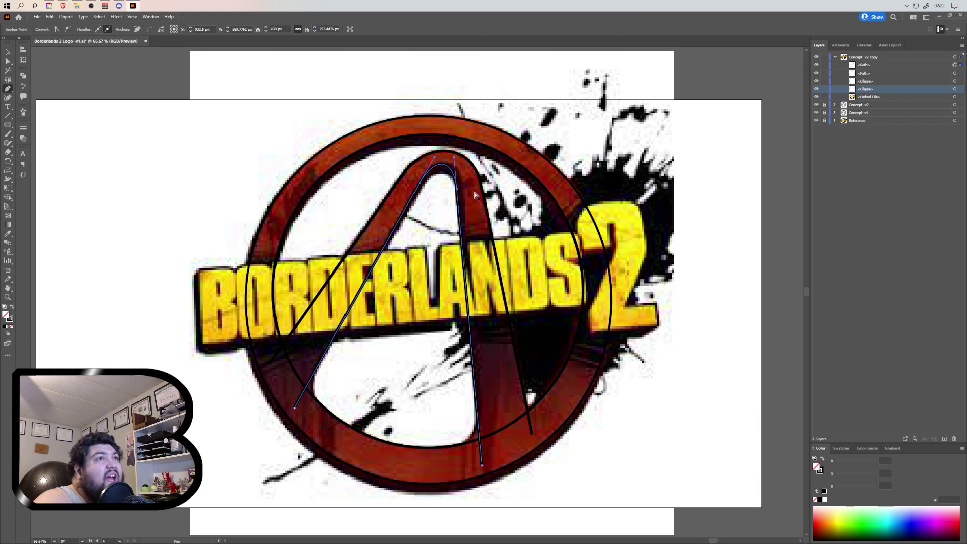
key("ctrl")
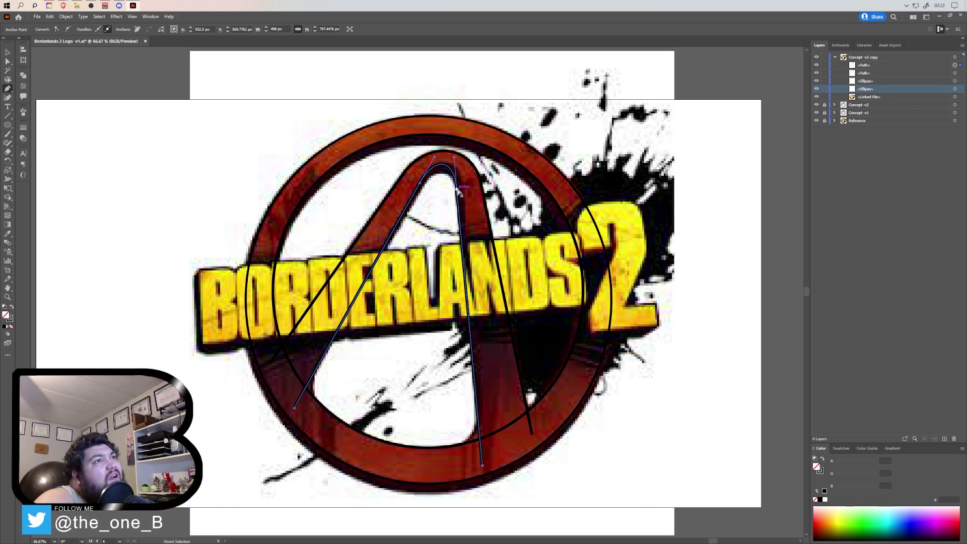
left_click_drag(457, 189, 461, 190)
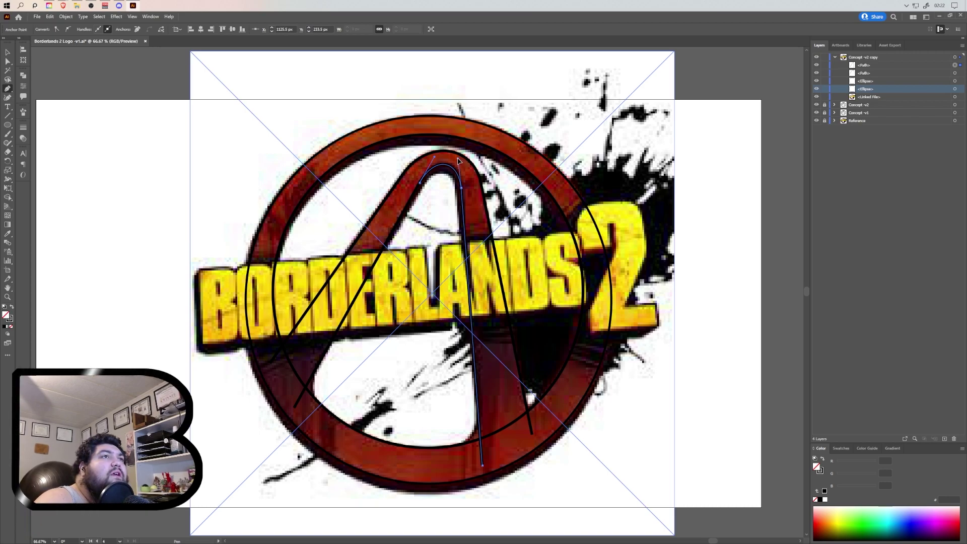
left_click(441, 165, "ctrl")
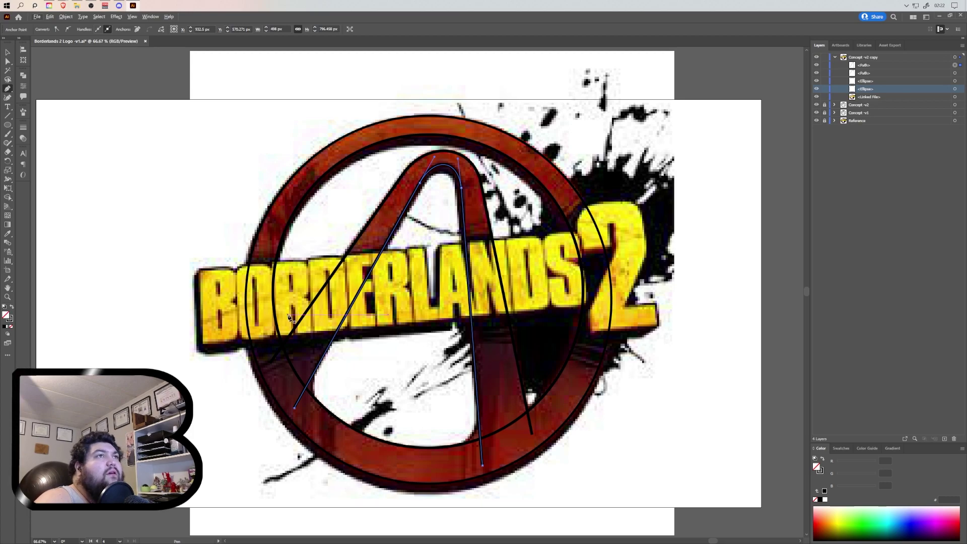
left_click(817, 97)
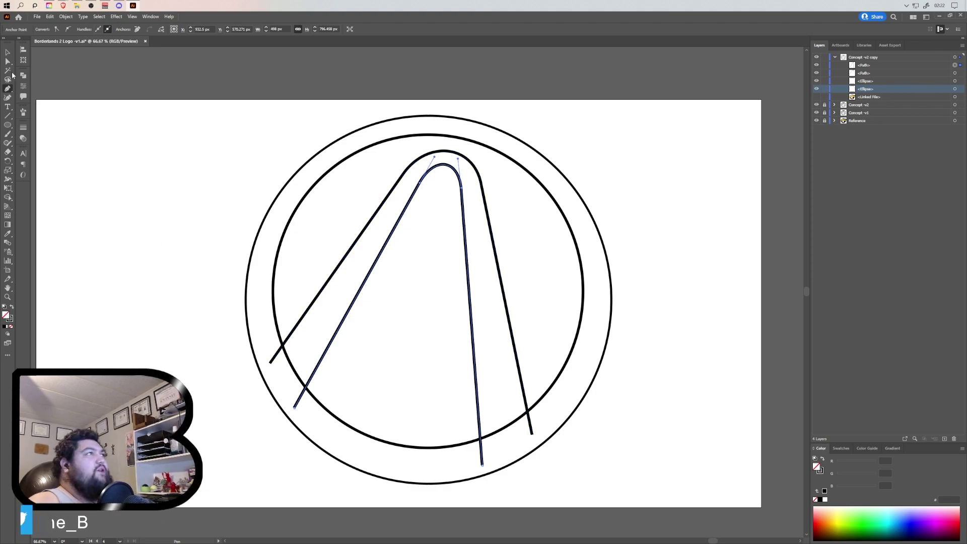
Select all four outline paths and fuse the ring and A band with Shape Builder
left_click(8, 52)
left_click(97, 190)
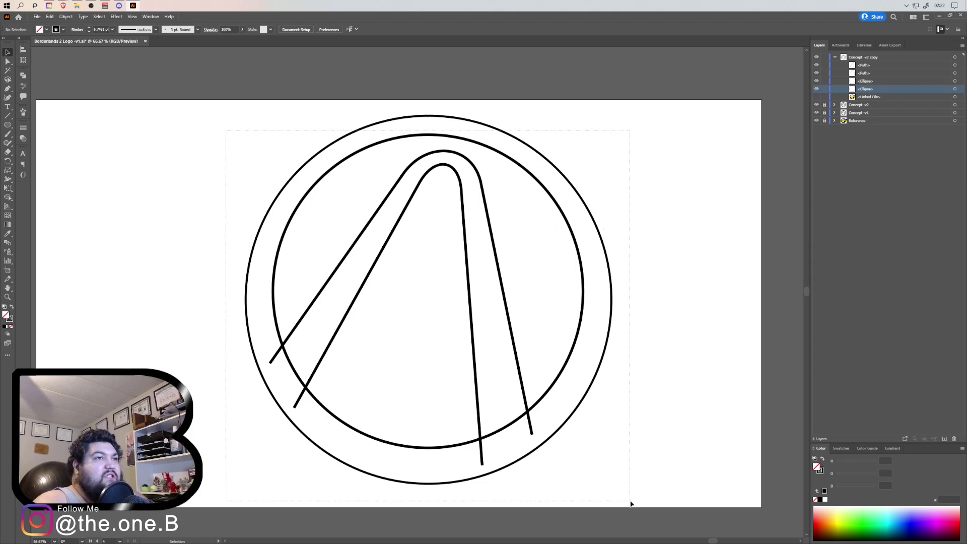
left_click_drag(631, 503, 192, 383)
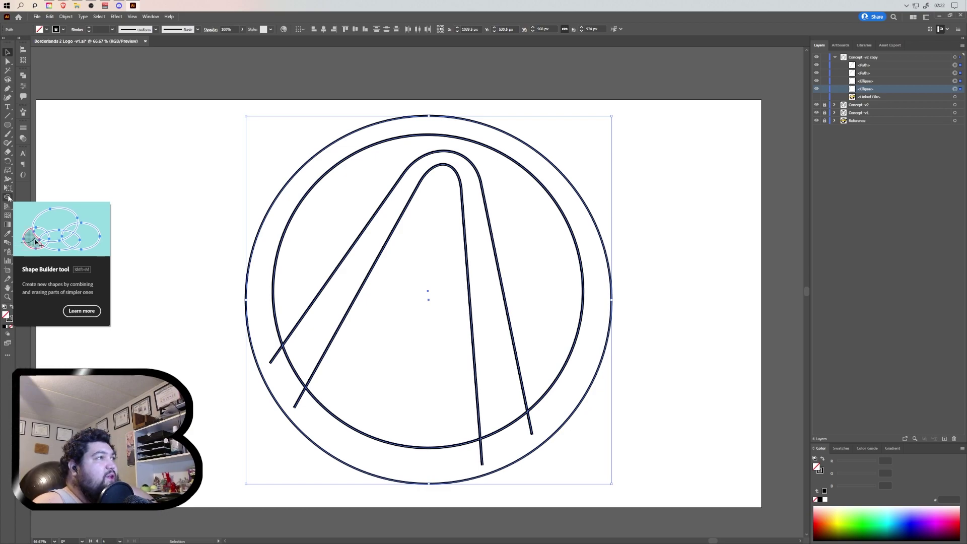
left_click(8, 196)
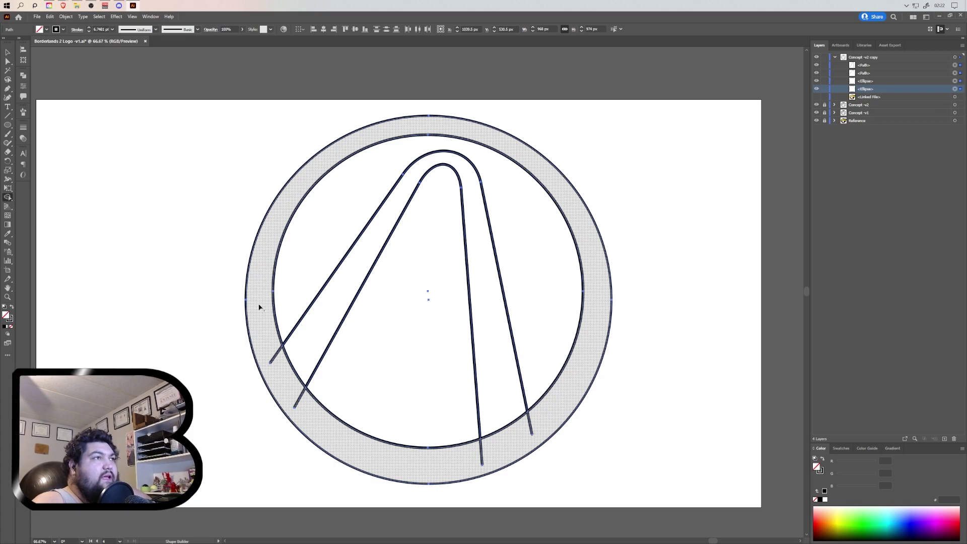
left_click_drag(276, 221, 262, 320)
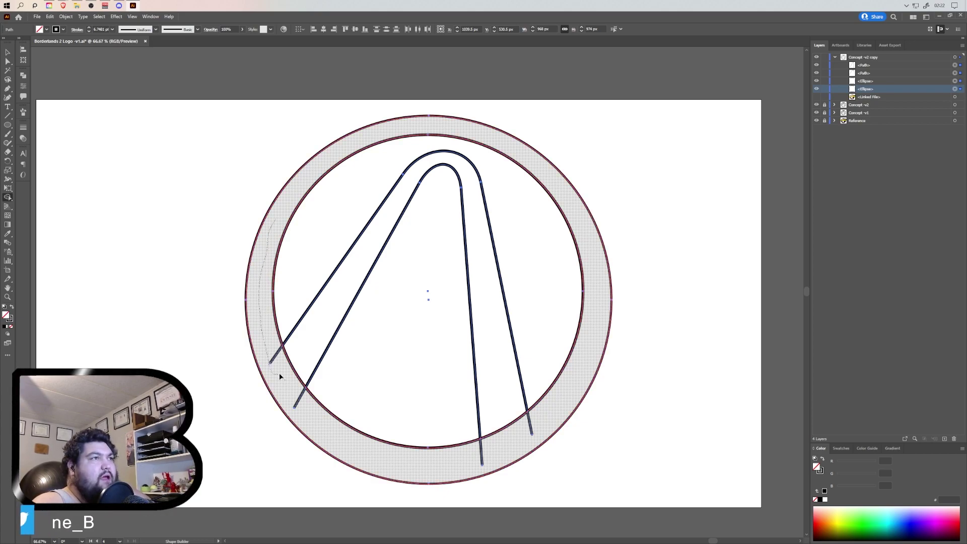
mouse_move(280, 376)
left_mouse_down()
mouse_move(301, 362)
mouse_move(329, 315)
left_mouse_up()
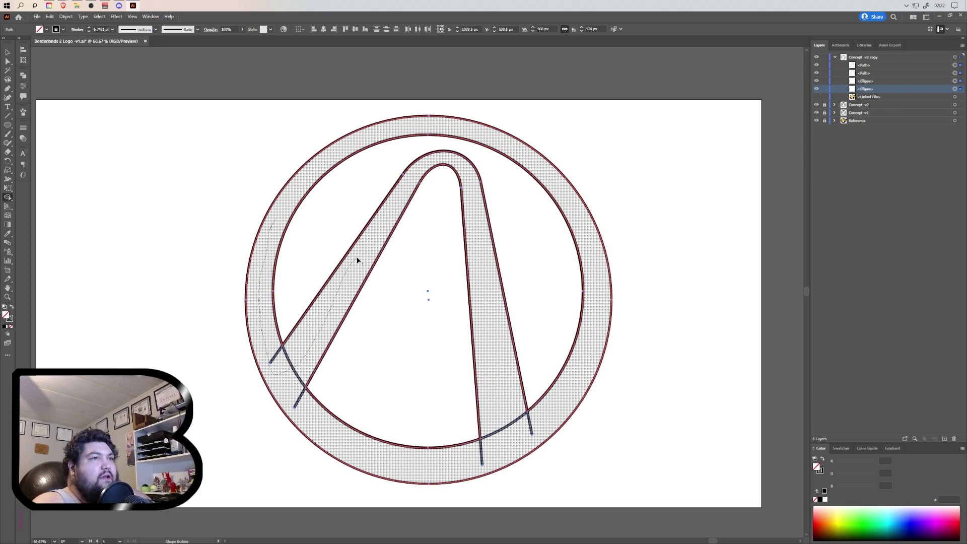
left_click_drag(357, 260, 358, 261)
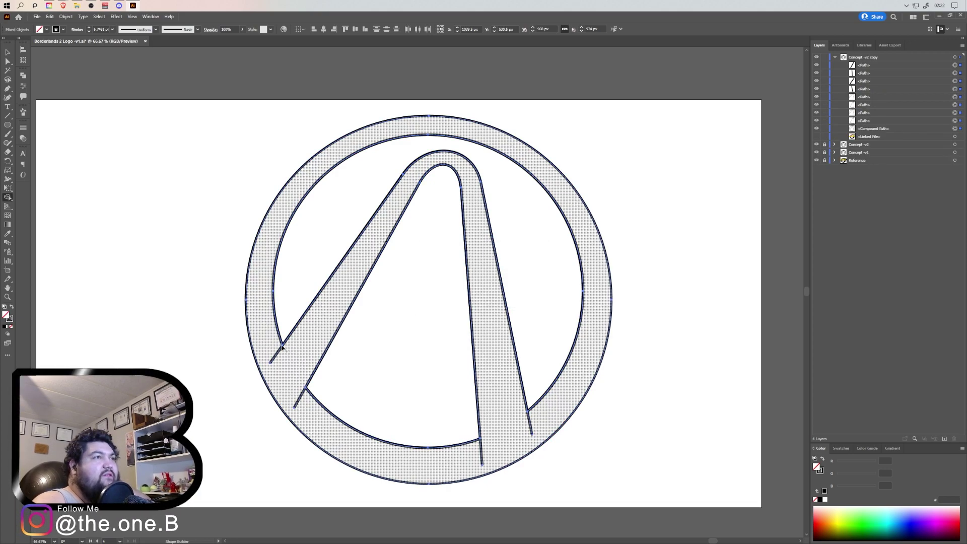
key("v")
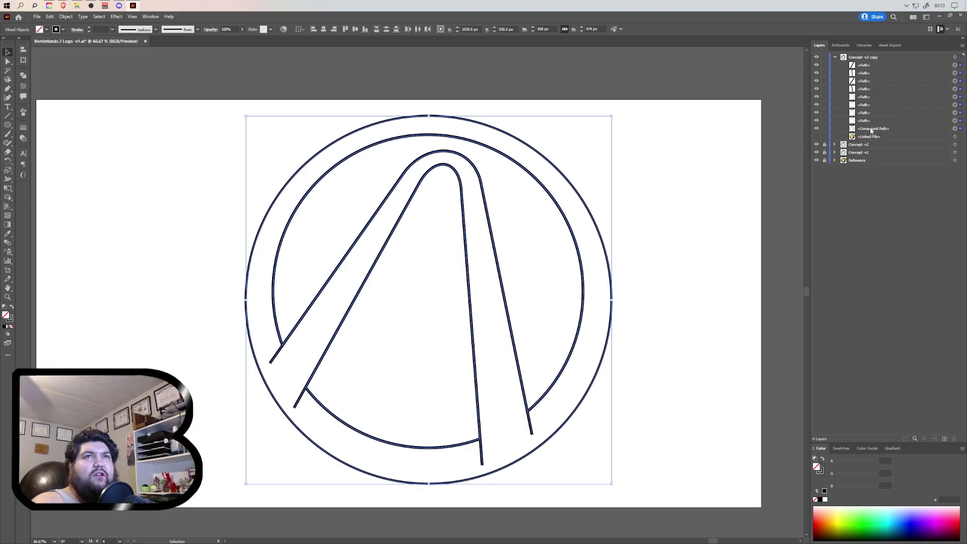
left_click(871, 130)
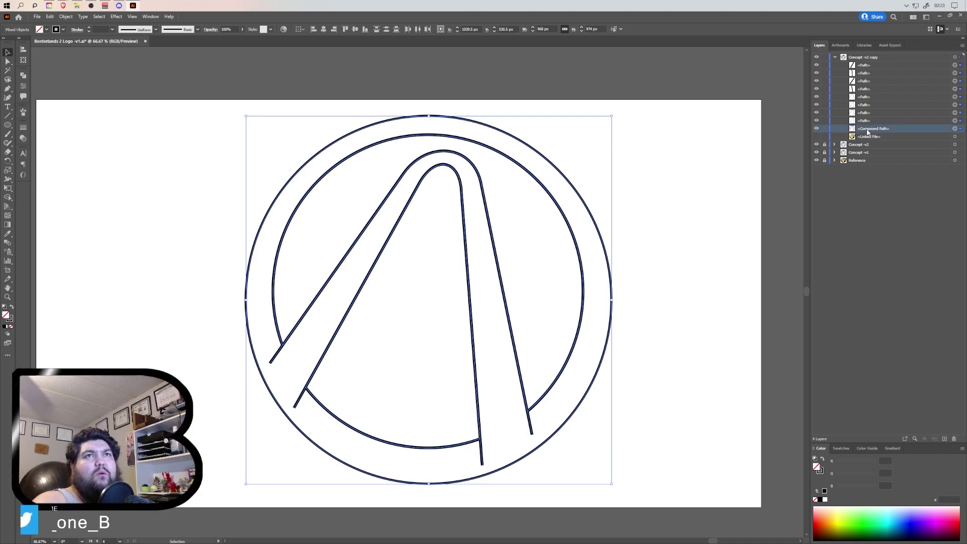
left_click(816, 129)
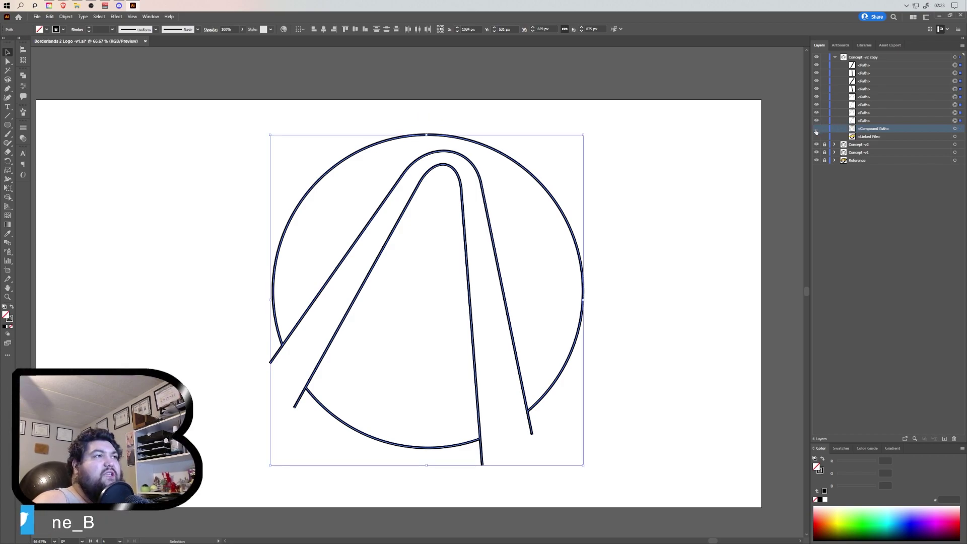
left_click(817, 129)
left_click(816, 129)
left_click(816, 129)
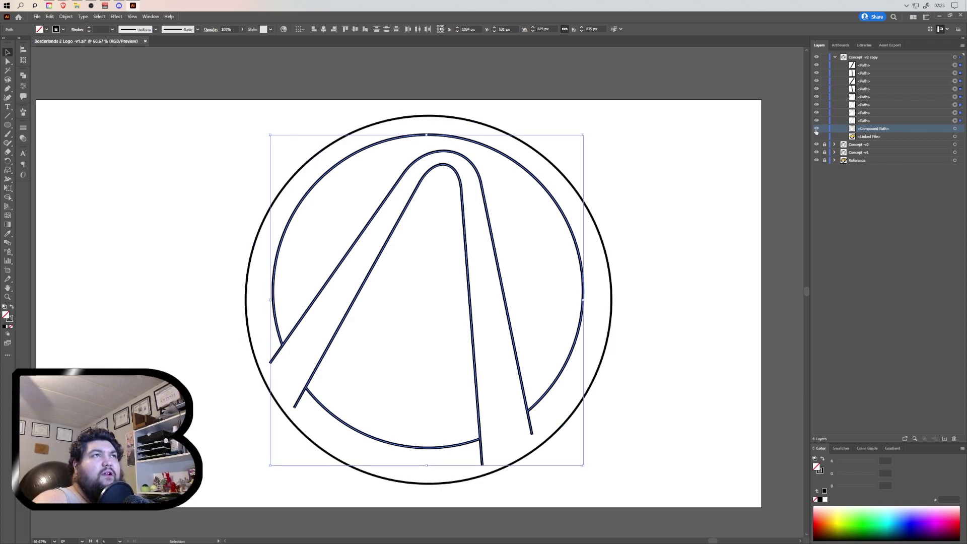
left_click(816, 129)
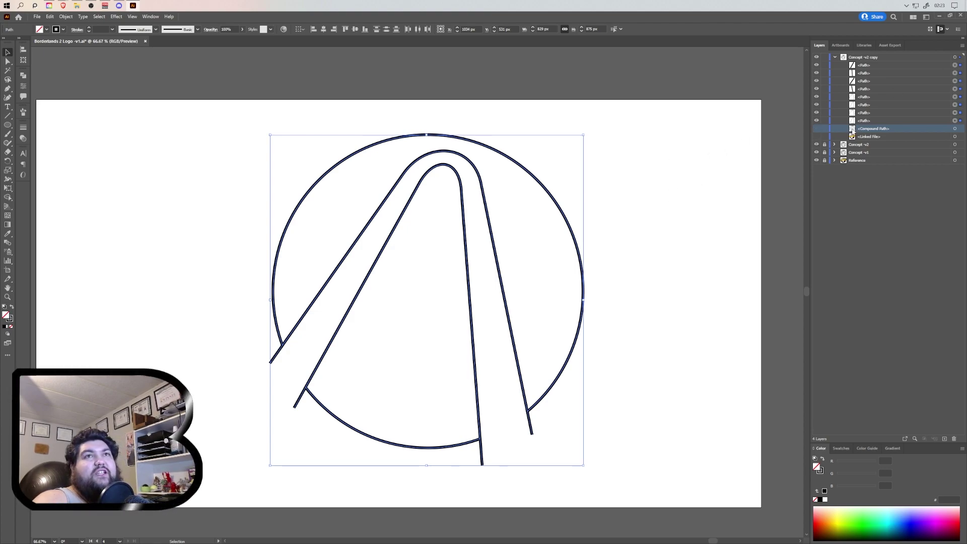
left_click(817, 130)
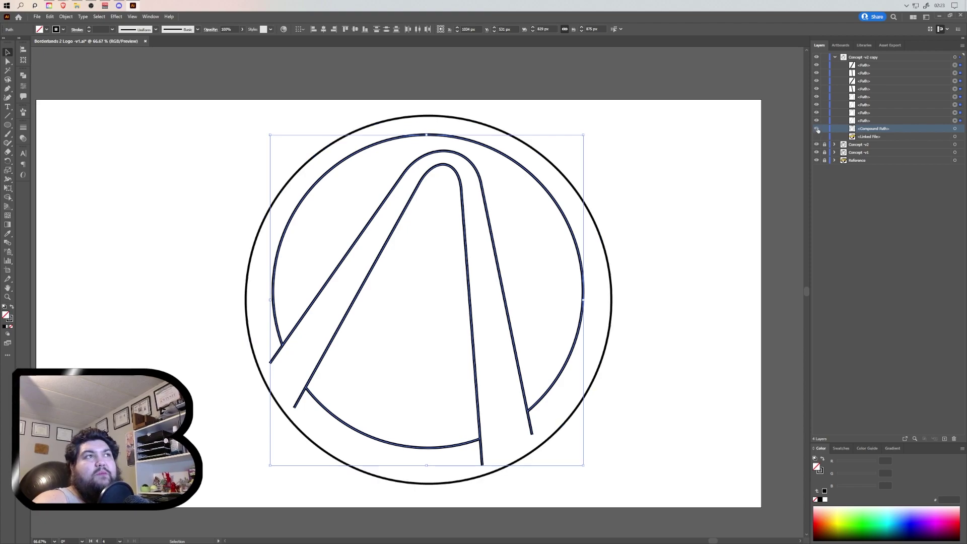
left_click(817, 122)
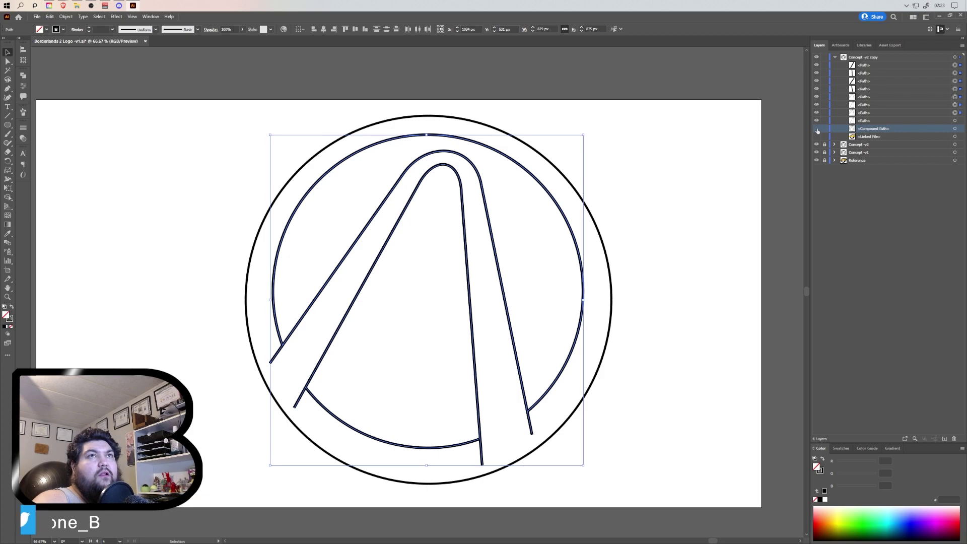
left_click(760, 154)
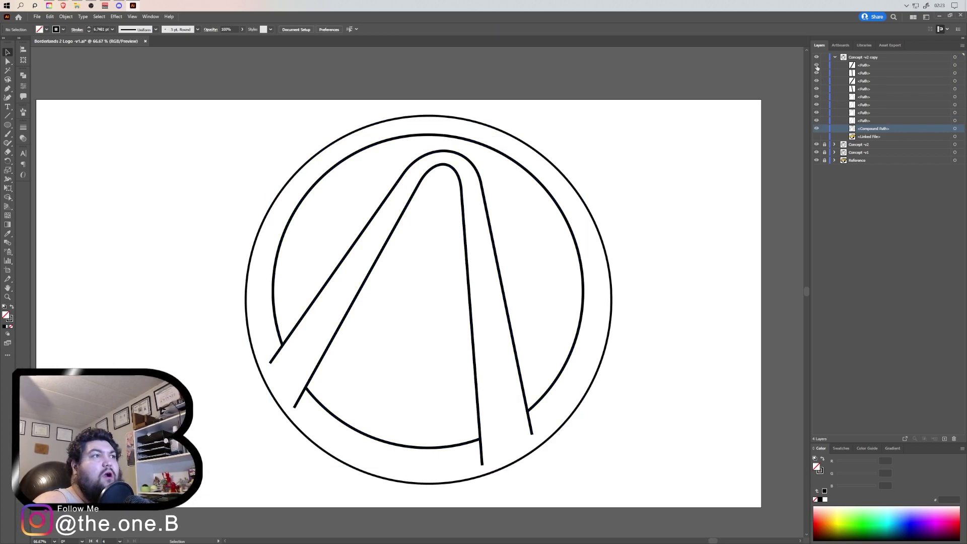
left_click(298, 398)
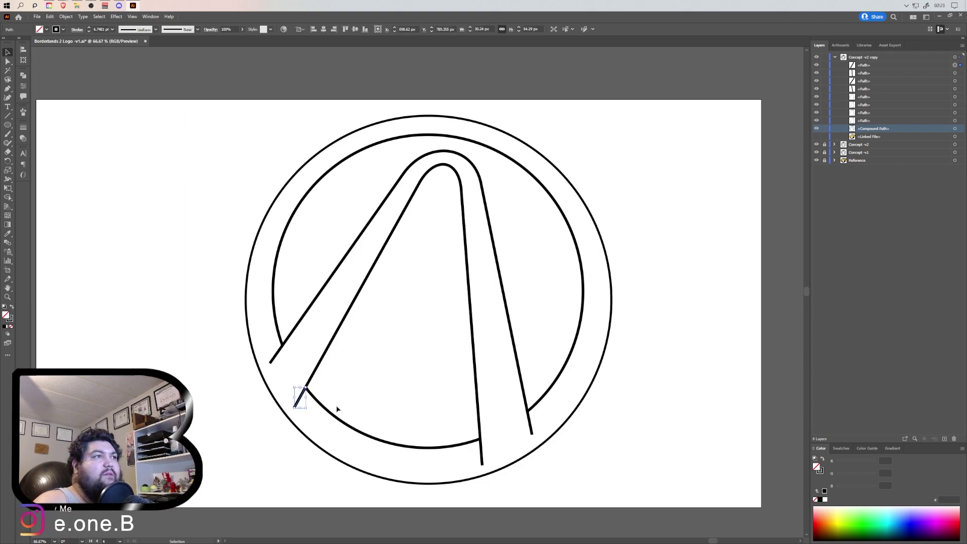
Delete the stub paths at lower left, bottom and lower right, then hide the outer arch path to check
key("Delete")
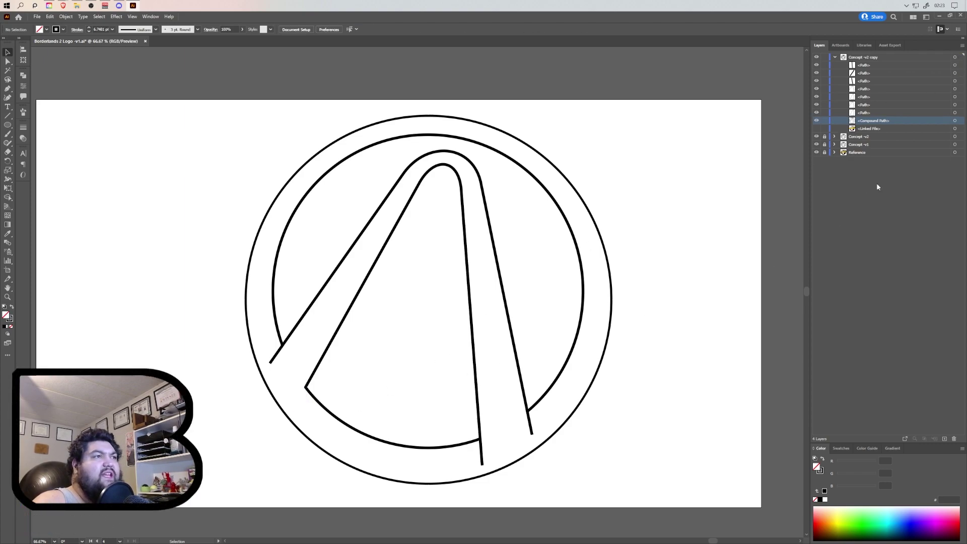
left_click(960, 66)
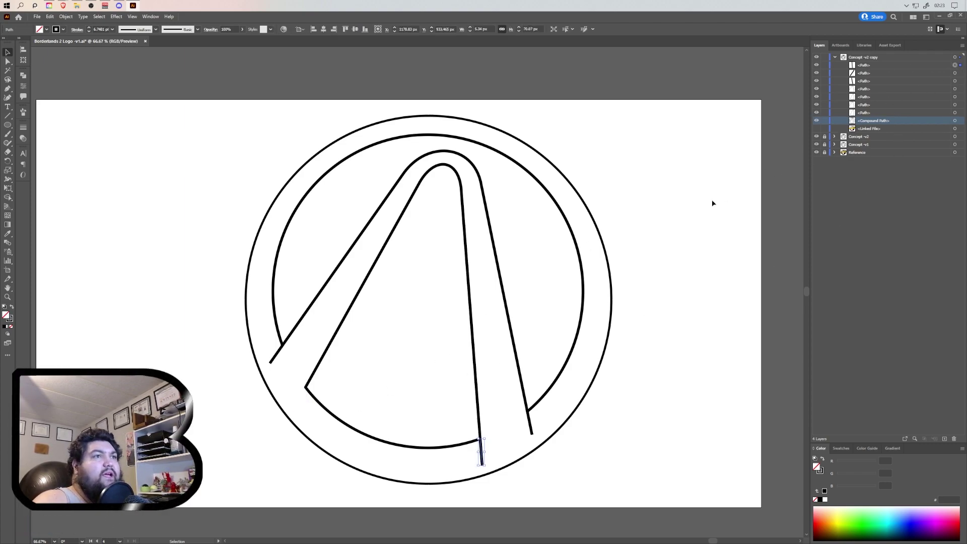
key("Delete")
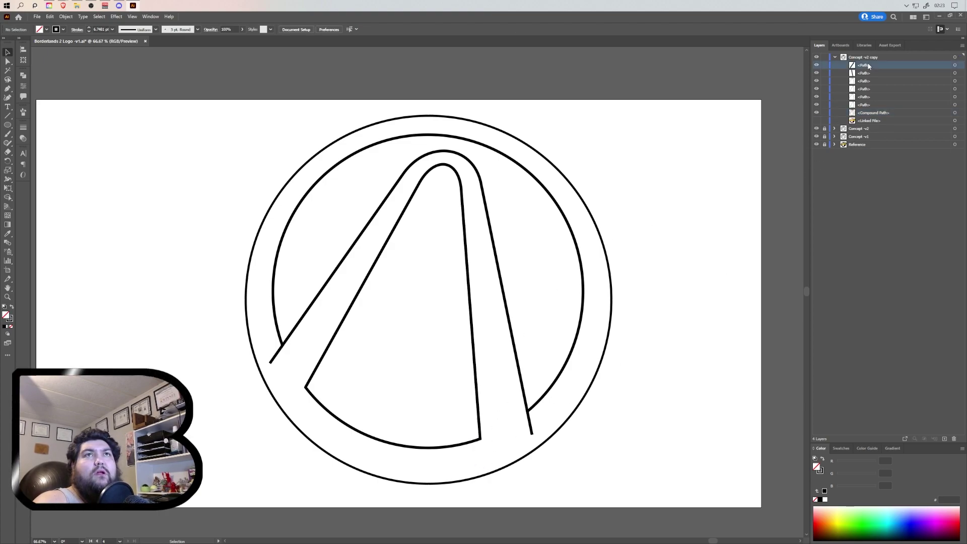
left_click(961, 67)
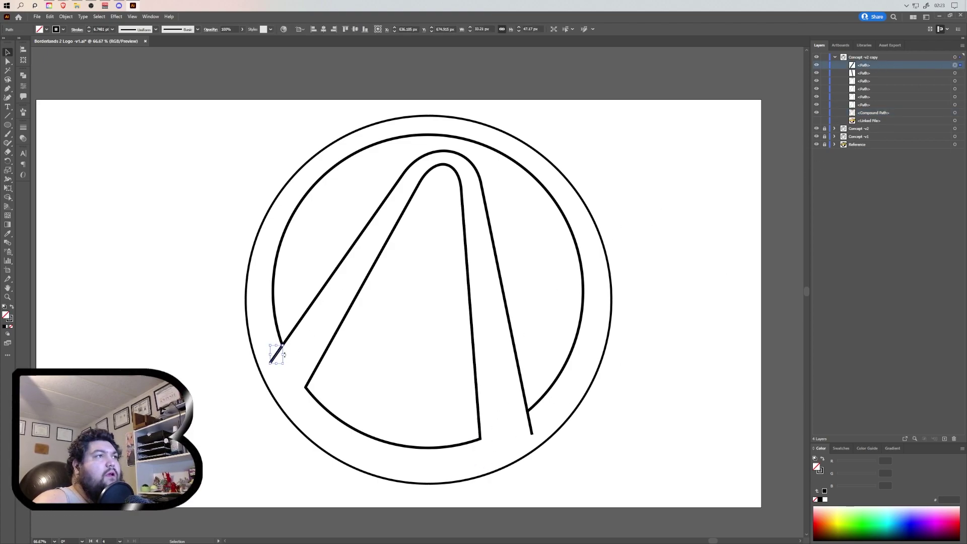
key("Delete")
left_click(897, 66)
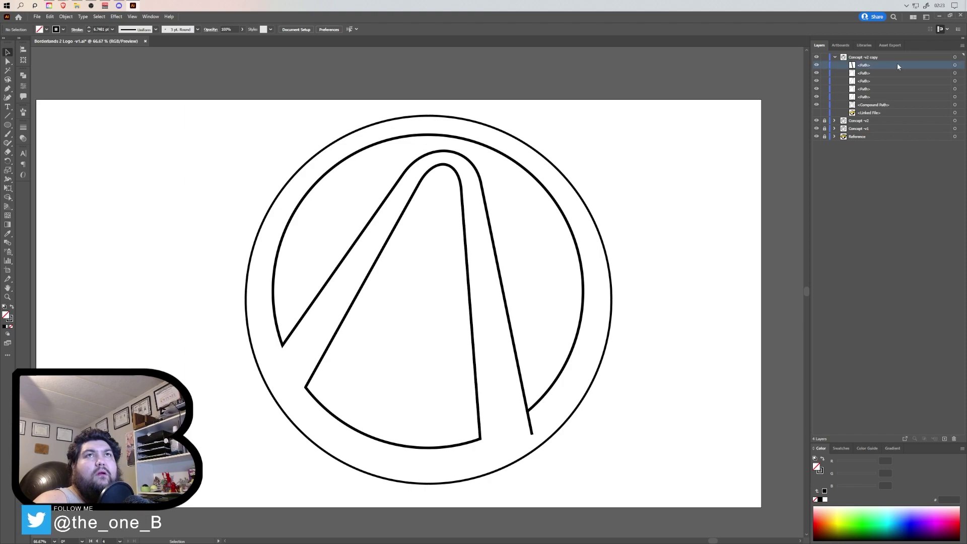
left_click(962, 66)
key("Delete")
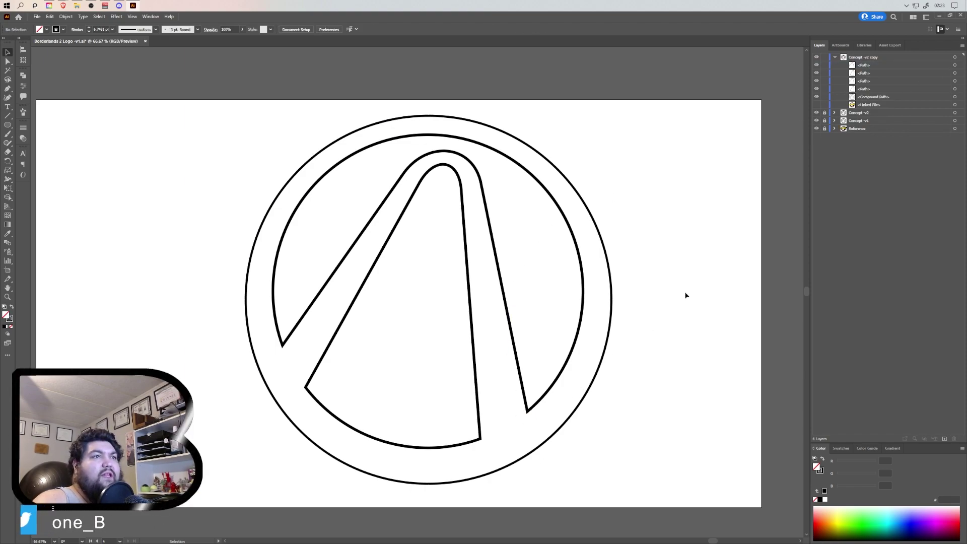
left_click(959, 66)
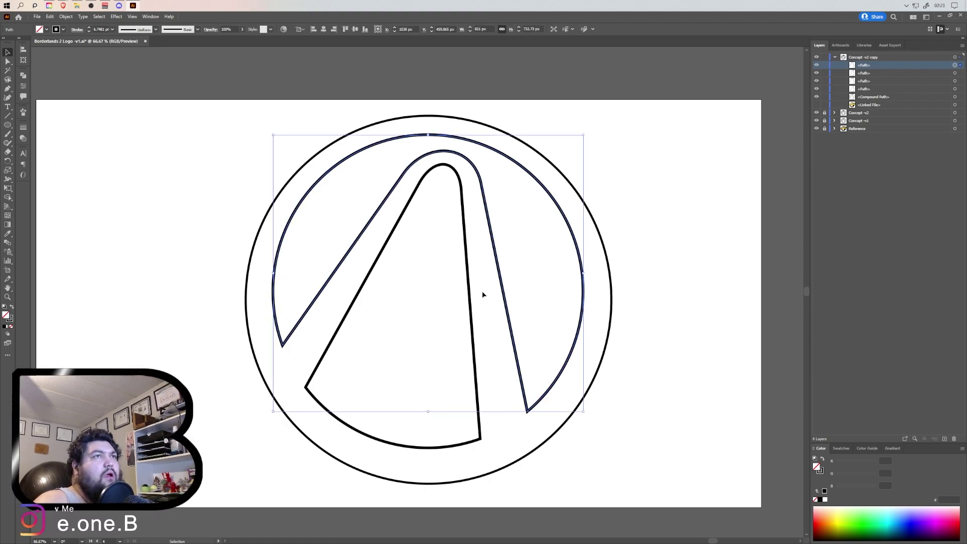
left_click(816, 65)
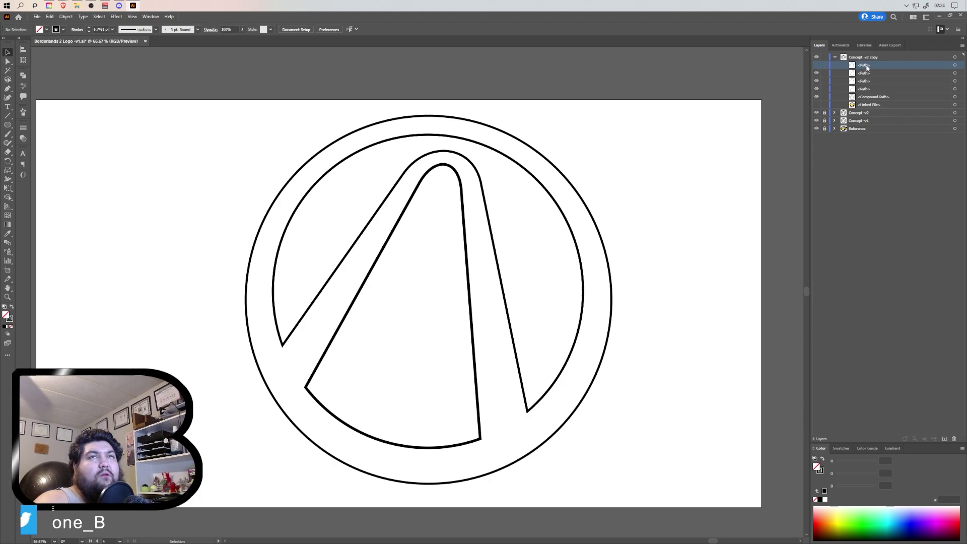
Delete the duplicate outline path and toggle the outline's visibility to check the result
left_click(955, 65)
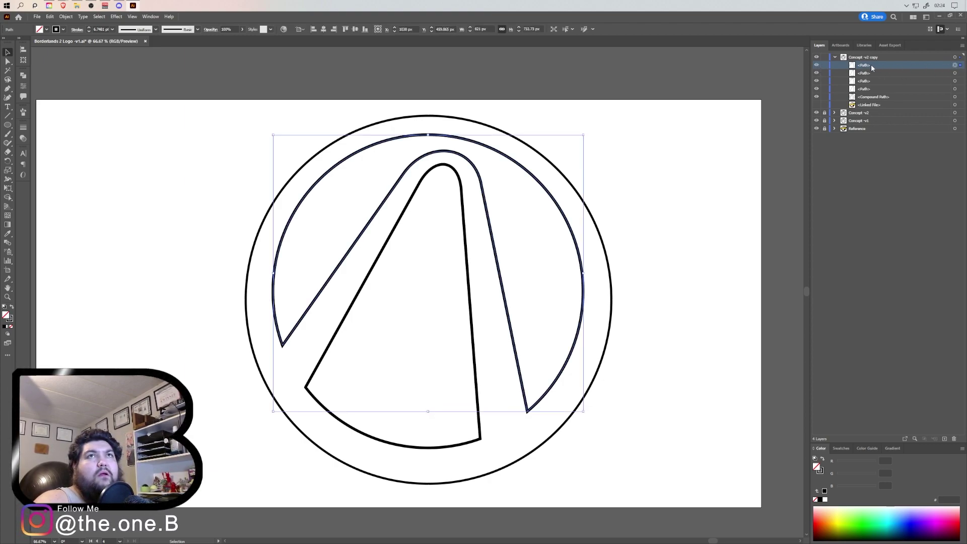
key("Delete")
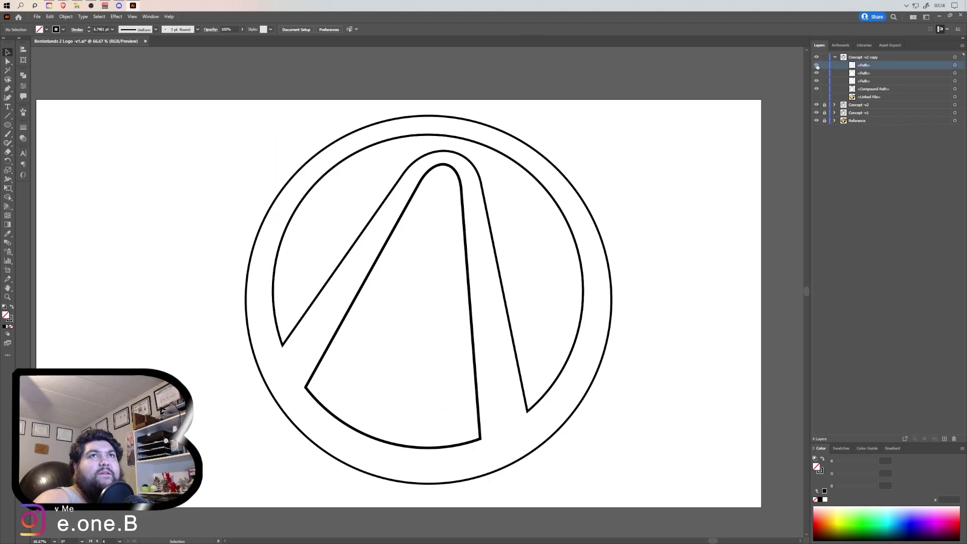
left_click(961, 67)
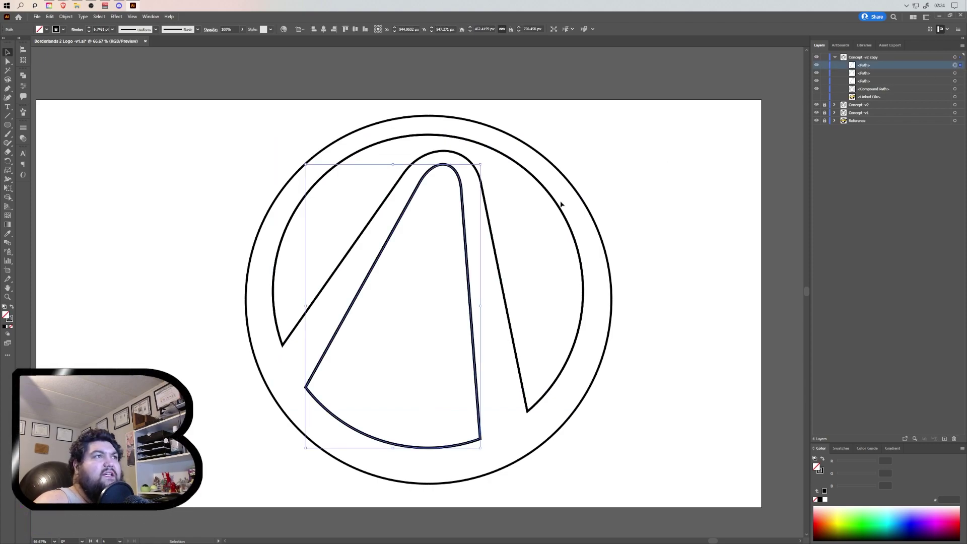
key("ctrl+shift+a")
left_click(817, 66)
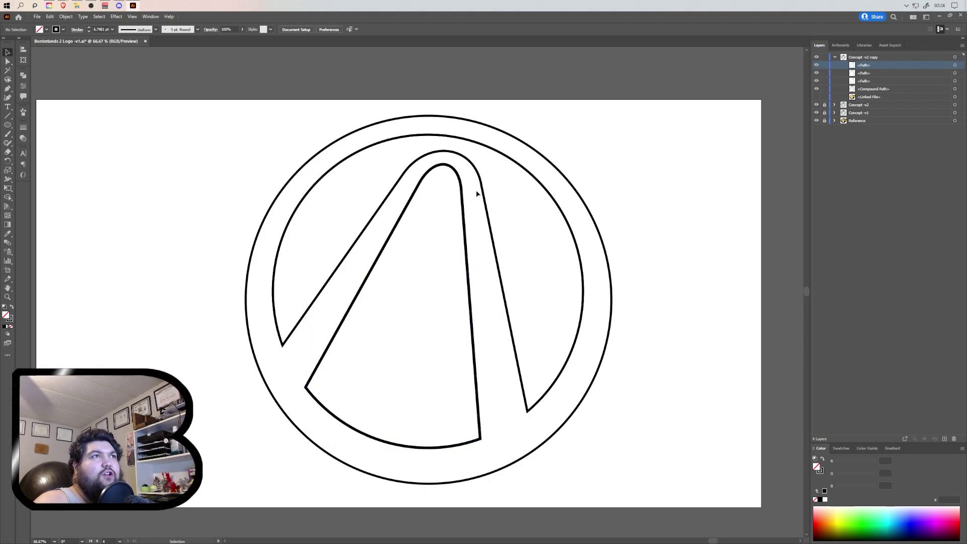
left_click(817, 66)
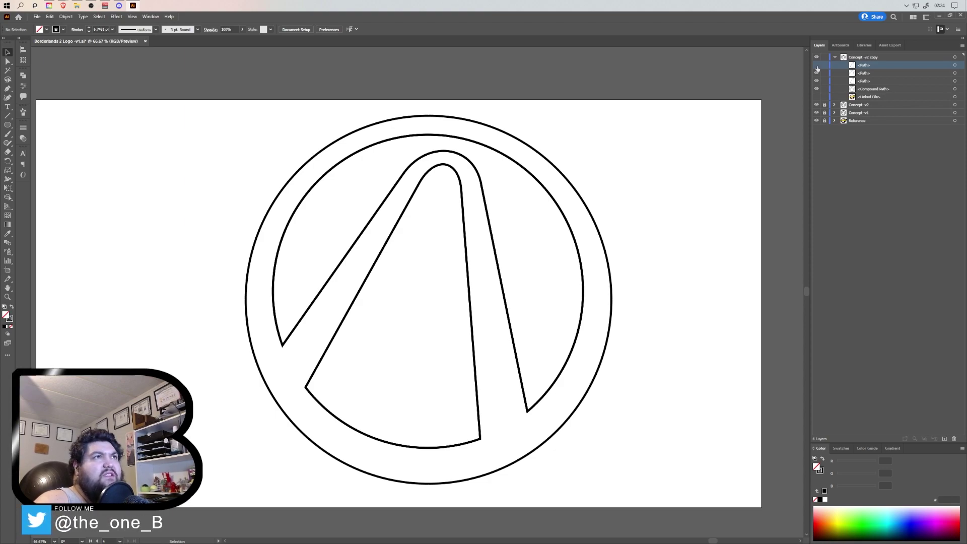
left_click(816, 65)
Delete the remaining inner-path, inner-ring and A-shape path copies, keeping the compound path
left_click(956, 65)
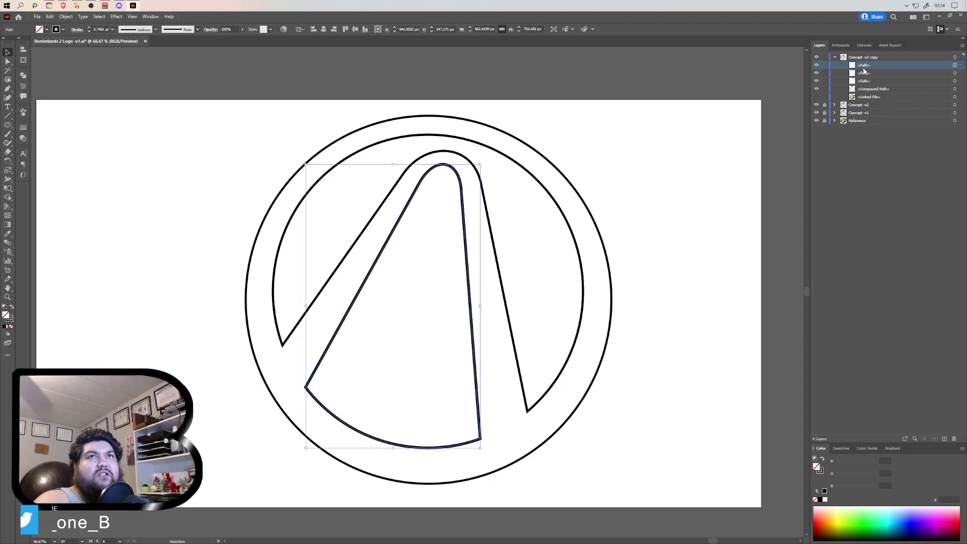
key("Delete")
left_click(863, 67)
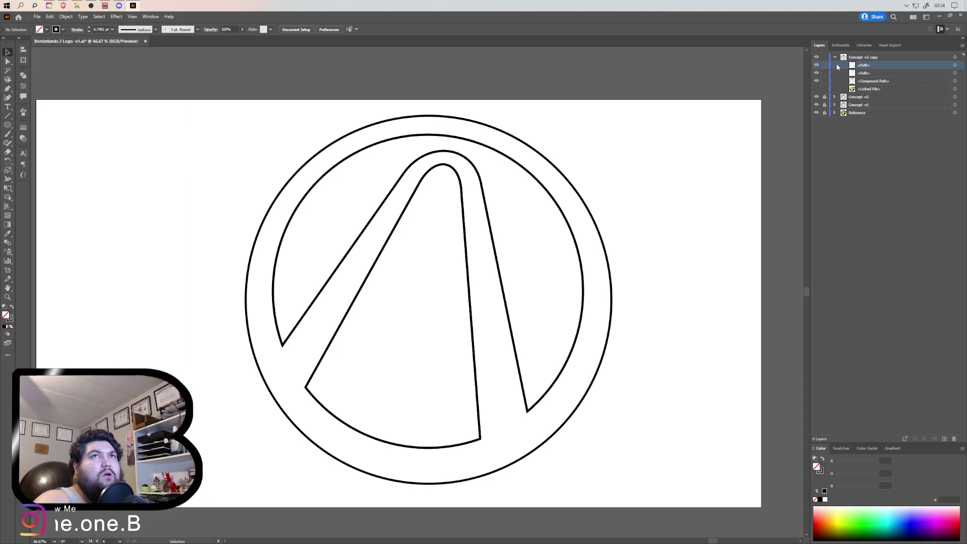
left_click(961, 66)
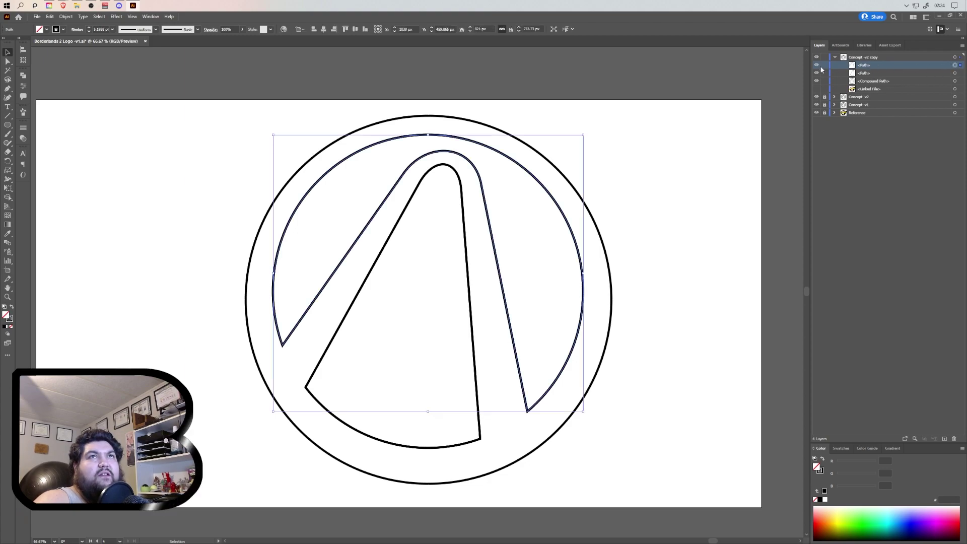
key("Delete")
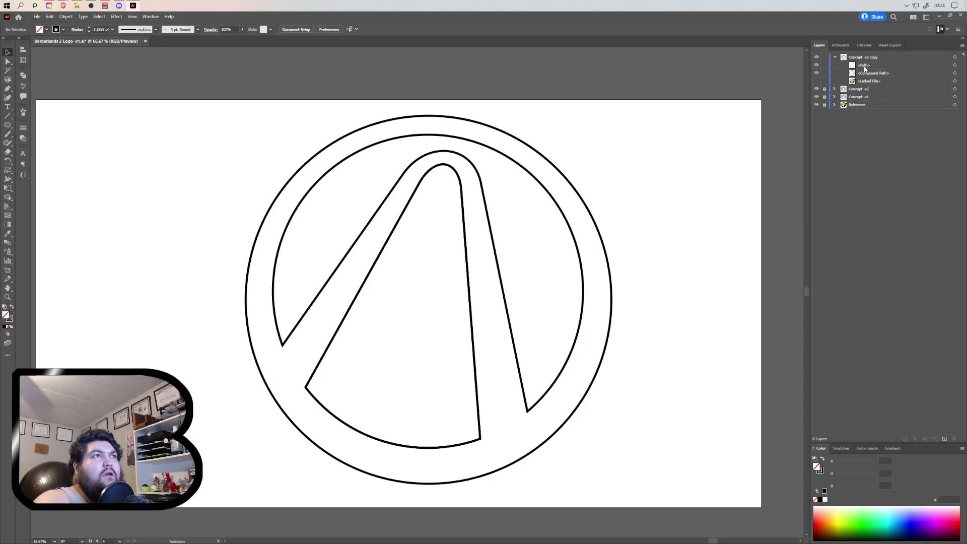
left_click(955, 66)
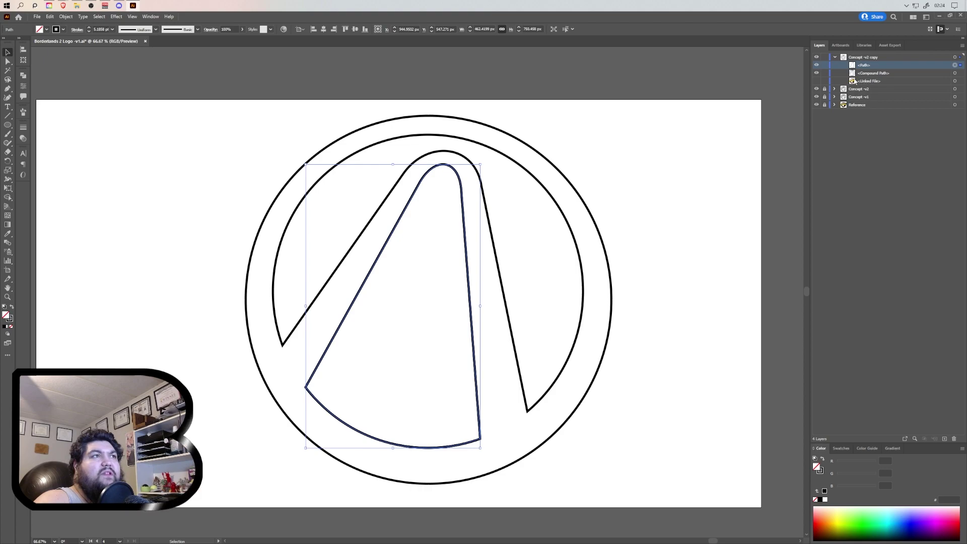
key("Delete")
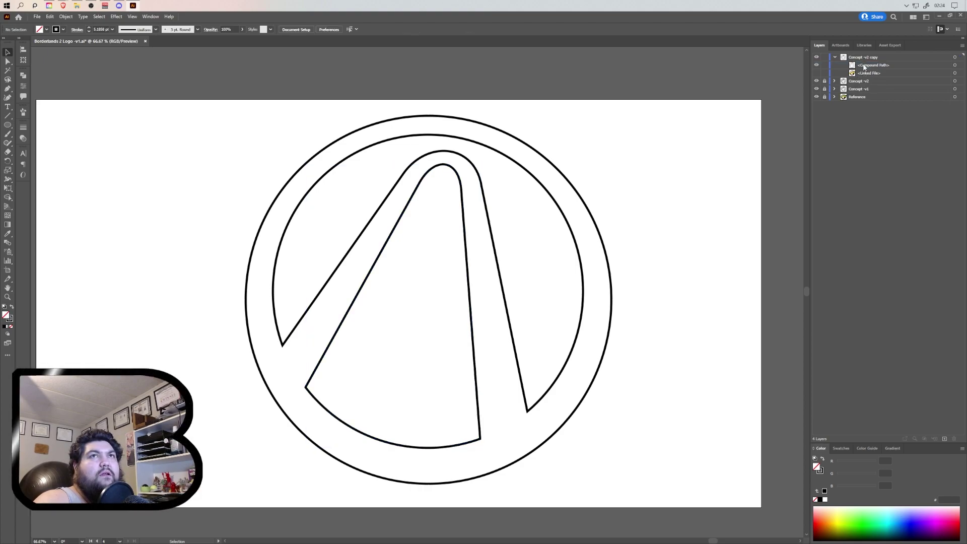
Compare the compound outline against the Borderlands 2 reference image, then hide the reference again
left_click(817, 65)
left_click(816, 66)
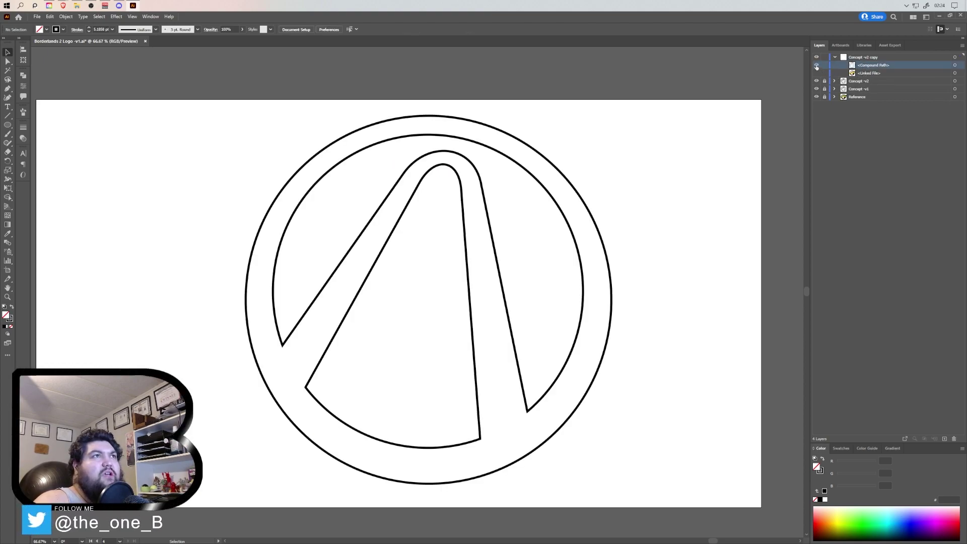
left_click(816, 73)
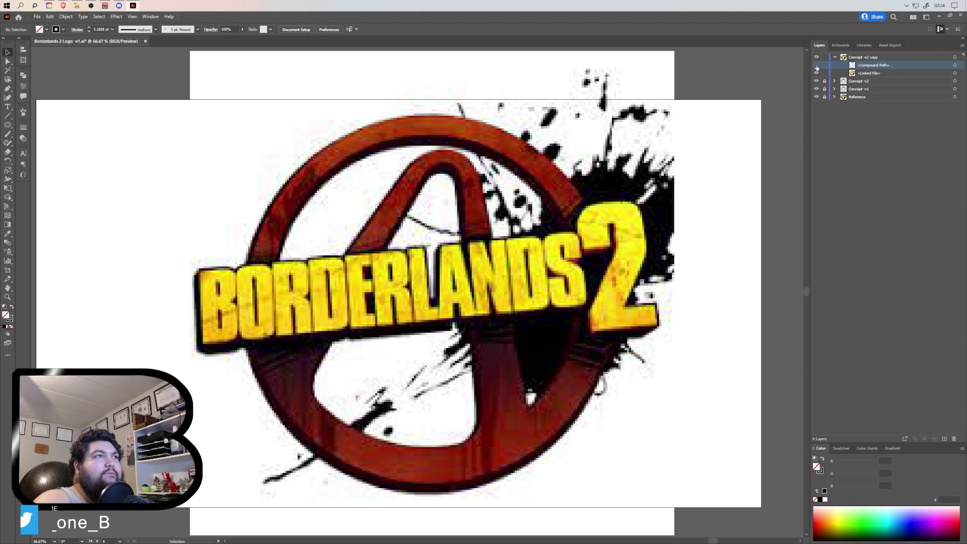
left_click(816, 66)
left_click(816, 65)
left_click(816, 65)
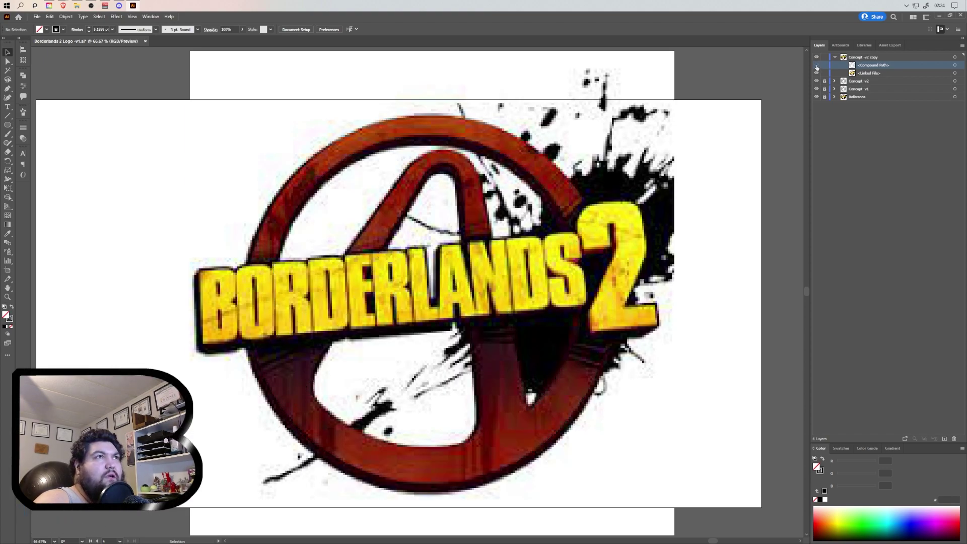
left_click(816, 66)
left_click(816, 73)
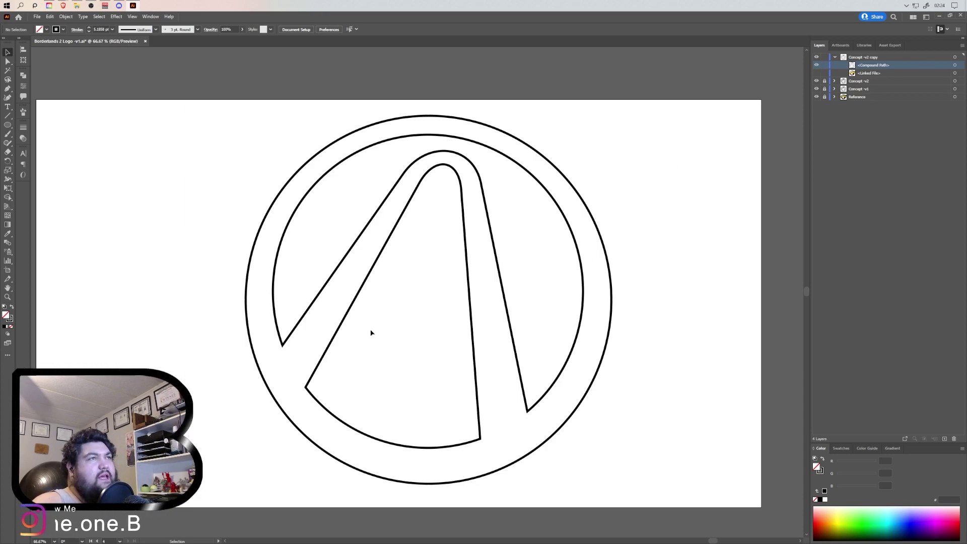
Select the copied logo's compound path and inspect it with Direct Selection and Selection
scroll(345, 327, "down", 2)
scroll(281, 345, "left", 2)
scroll(342, 356, "left", 6)
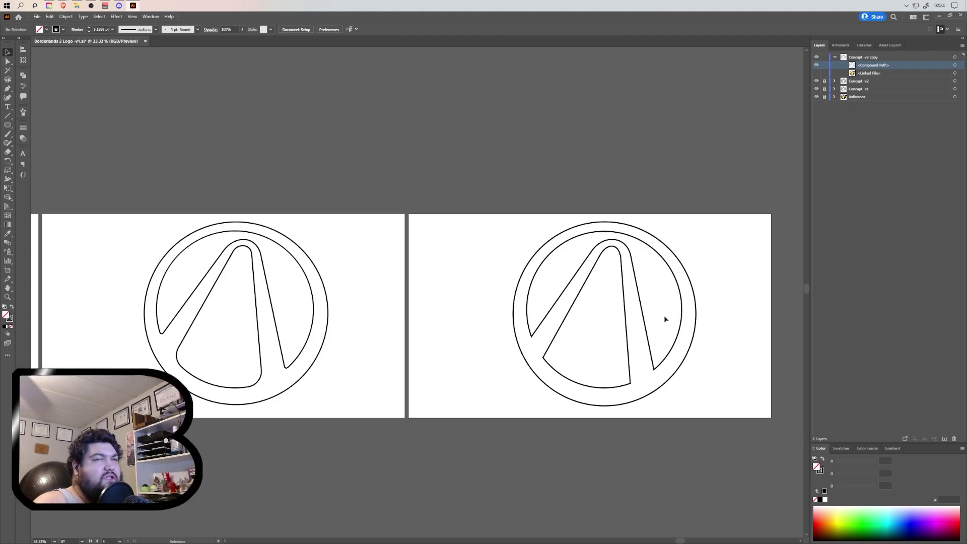
scroll(664, 317, "up", 1)
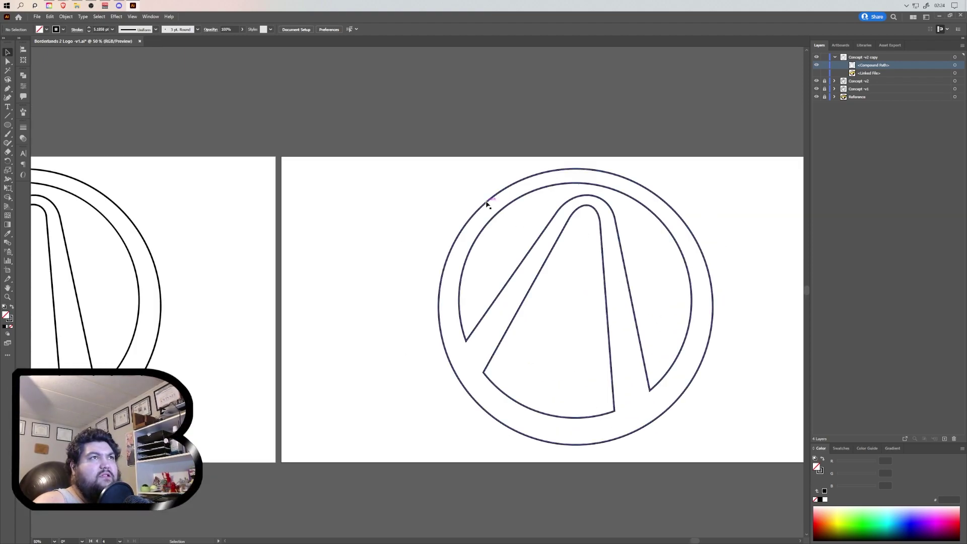
left_click(496, 215)
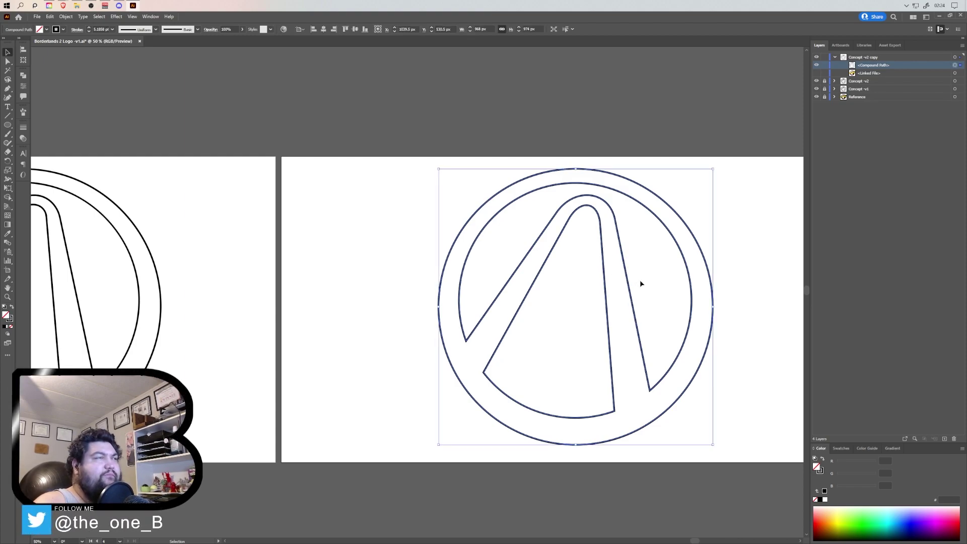
scroll(660, 280, "up", 1)
key("a")
key("v")
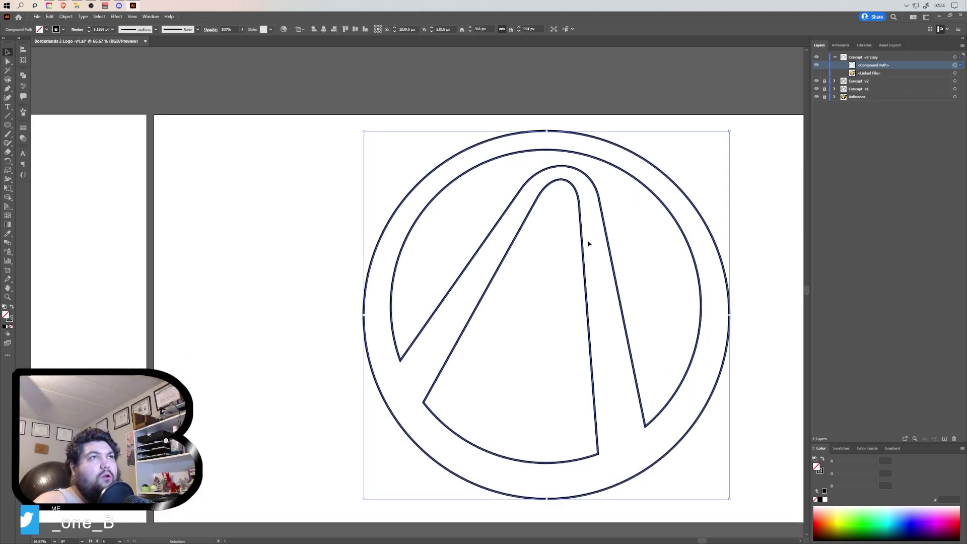
Select the whole copied logo and slide it left over the original to compare
scroll(589, 230, "down", 1)
scroll(628, 207, "up", 2)
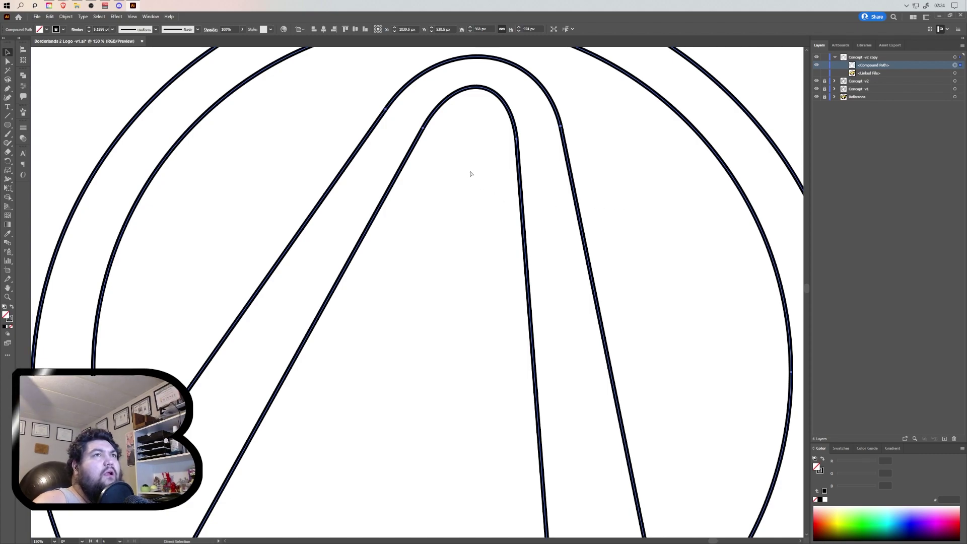
key("a")
scroll(473, 136, "left", 1)
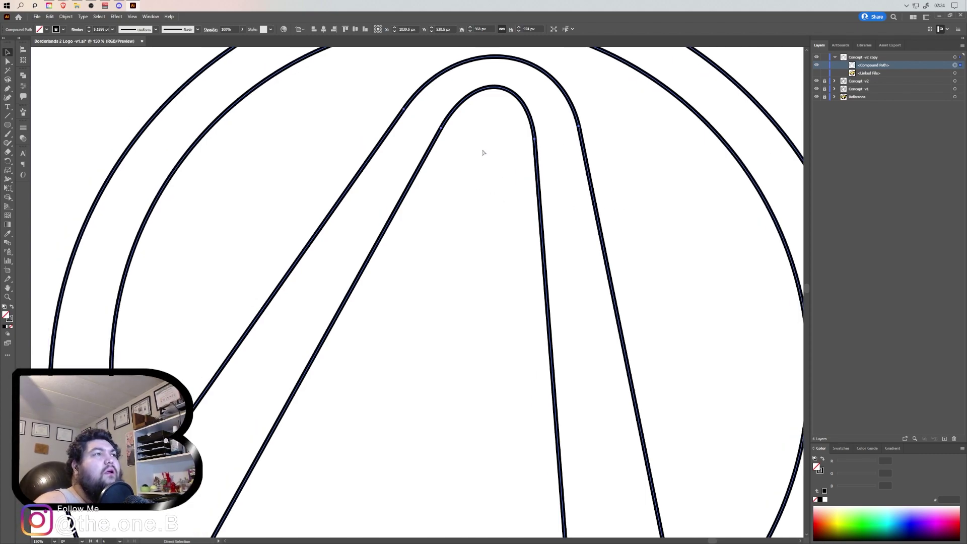
scroll(482, 153, "right", 1)
scroll(474, 152, "up", 2)
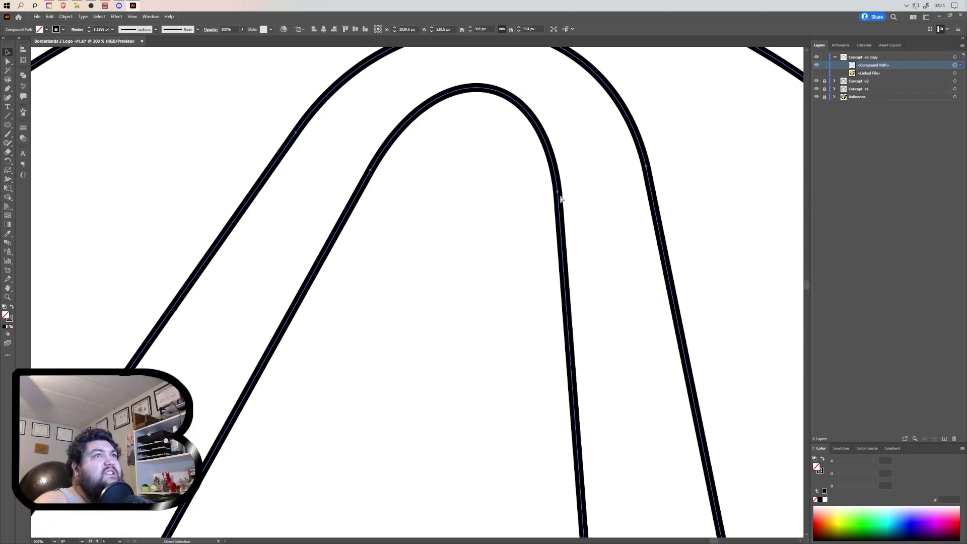
scroll(325, 104, "down", 4)
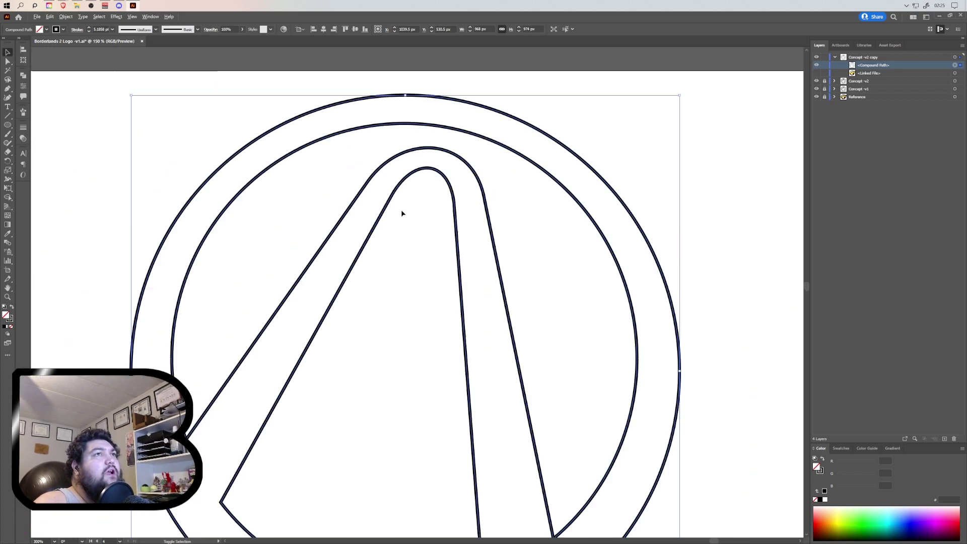
scroll(396, 305, "down", 1)
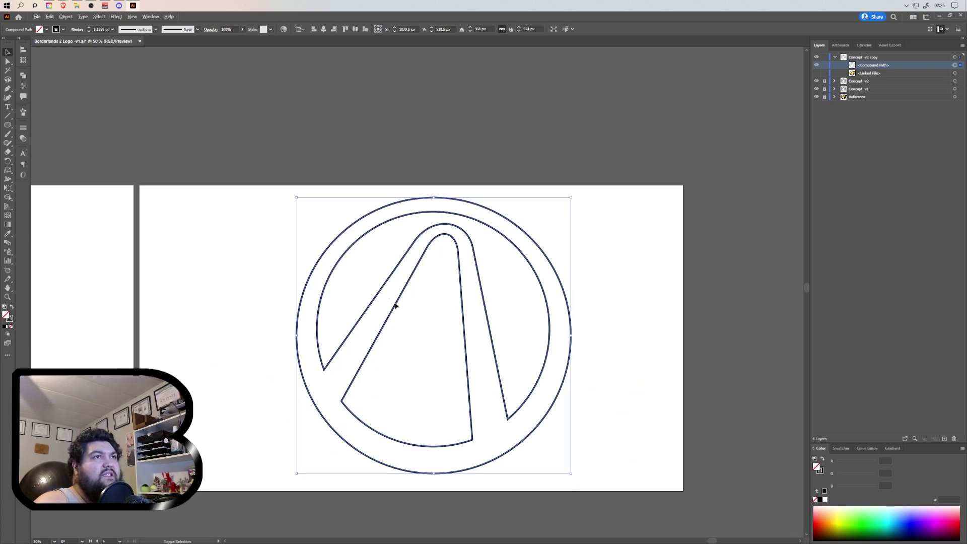
scroll(398, 315, "left", 5)
key("v")
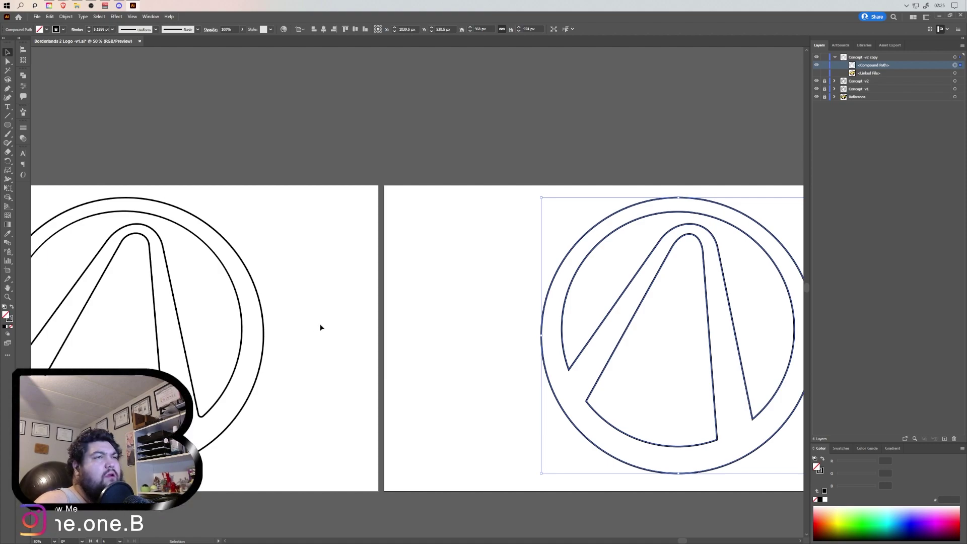
scroll(416, 371, "up", 1)
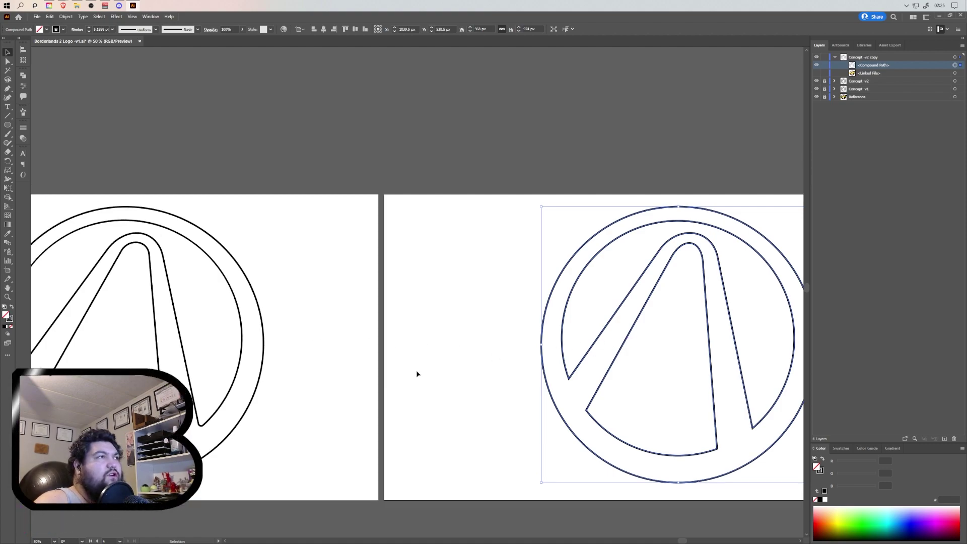
scroll(438, 373, "left", 5)
left_click_drag(704, 341, 674, 344)
Drop the copy back on its artboard and reselect the copied vault outline
left_click(601, 358)
scroll(566, 364, "right", 3)
scroll(554, 360, "right", 3)
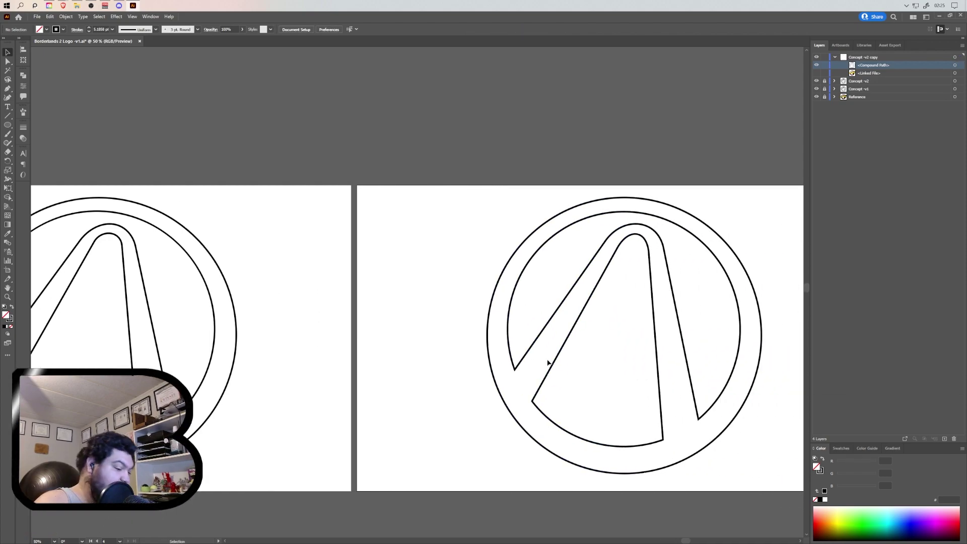
key("v")
left_click(547, 360)
scroll(572, 359, "right", 5)
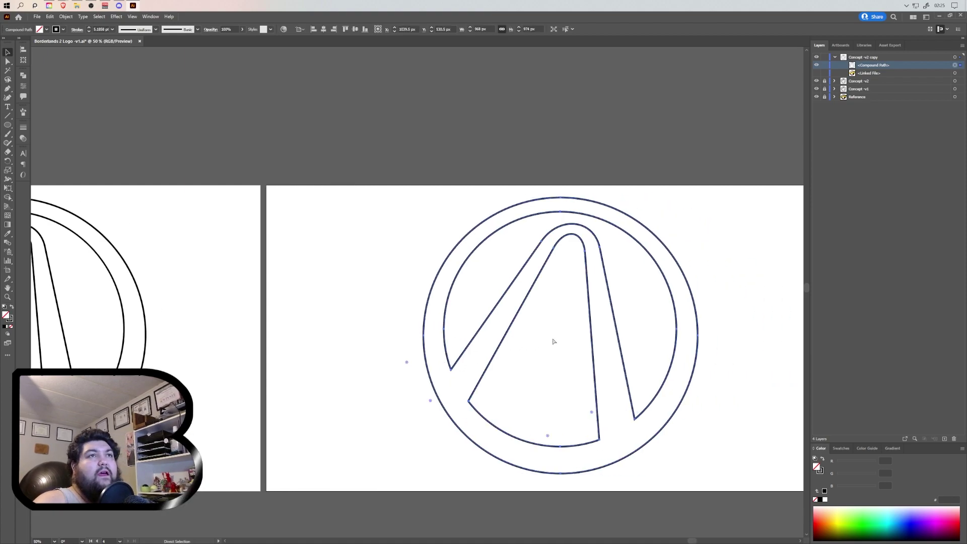
scroll(678, 403, "down", 1)
scroll(677, 401, "up", 1, "alt")
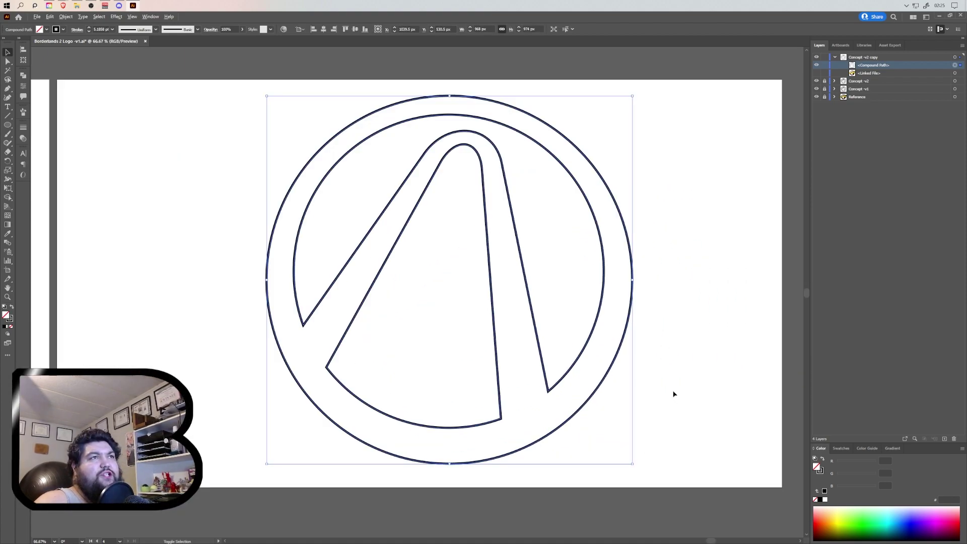
scroll(658, 383, "up", 1)
Select both arm-end anchors and round them to about 18 px radius
key("a")
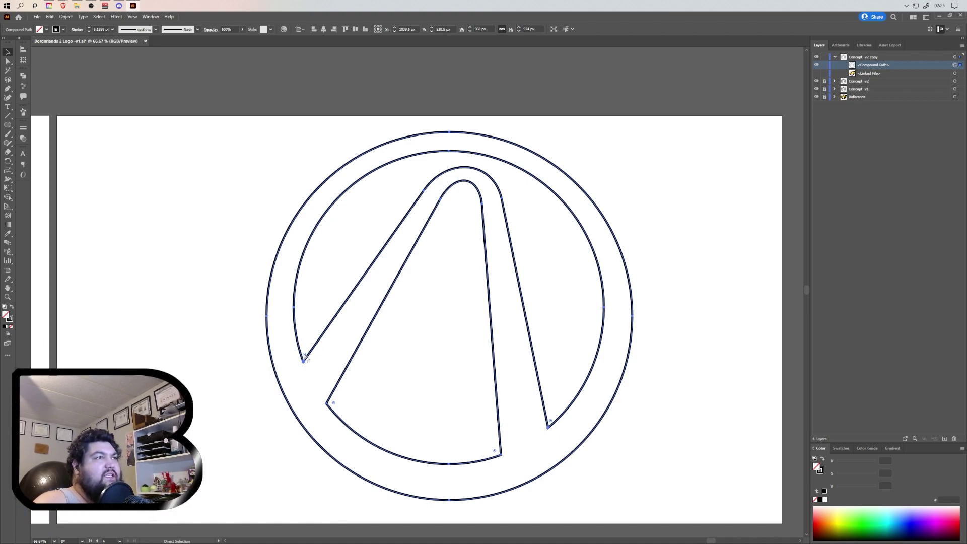
left_click_drag(305, 356, 304, 355)
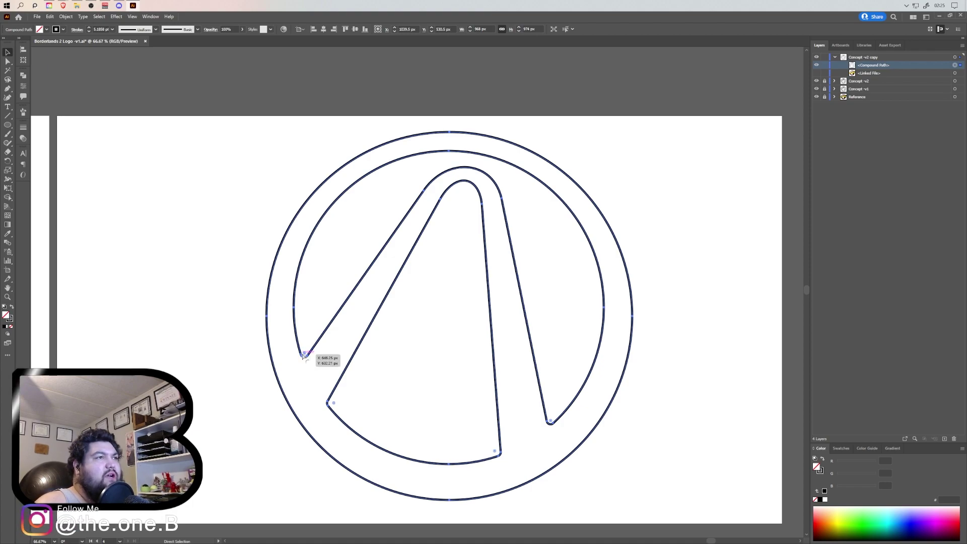
key("v")
key("a")
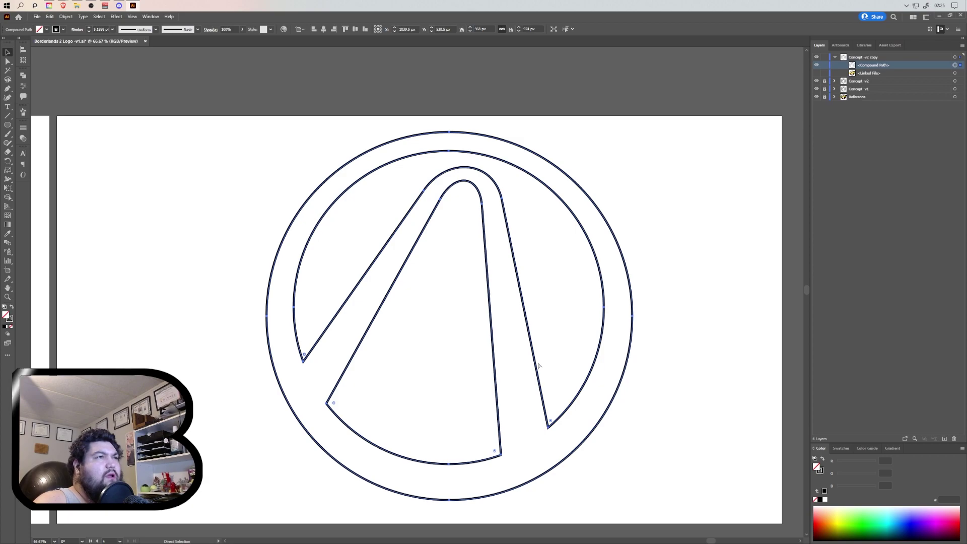
key("ctrl")
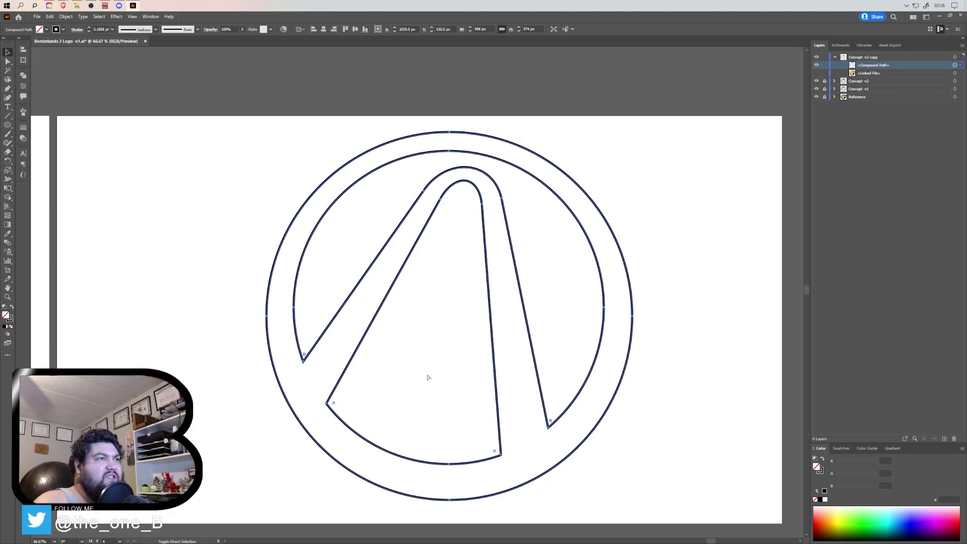
left_click_drag(553, 425, 555, 416)
Show the Borderlands 2 reference image and fine-tune the right arm end's rounding
left_click(816, 73)
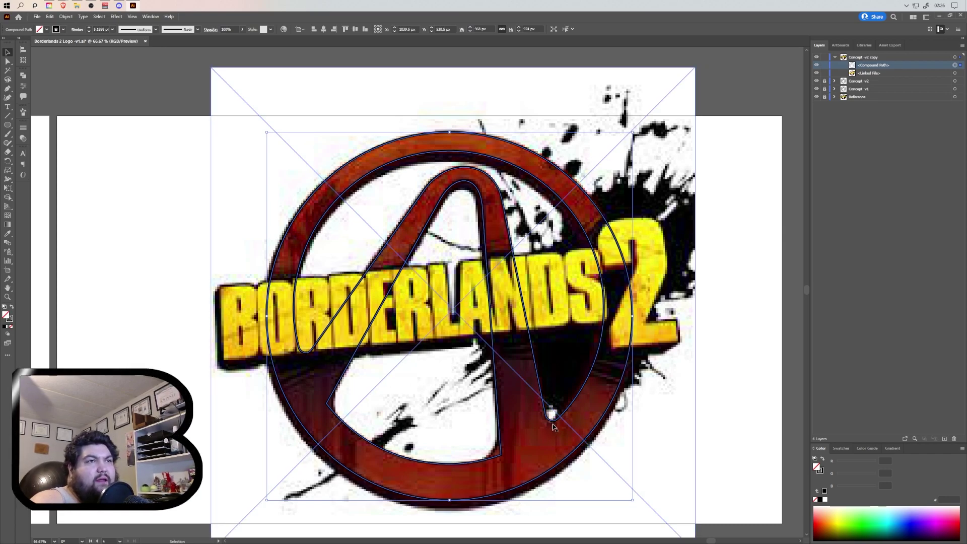
key("z")
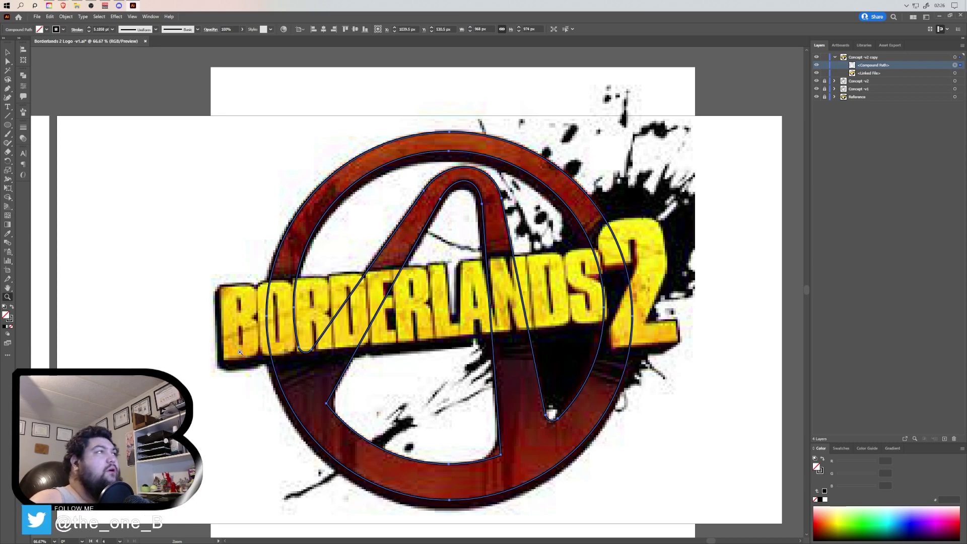
key("v")
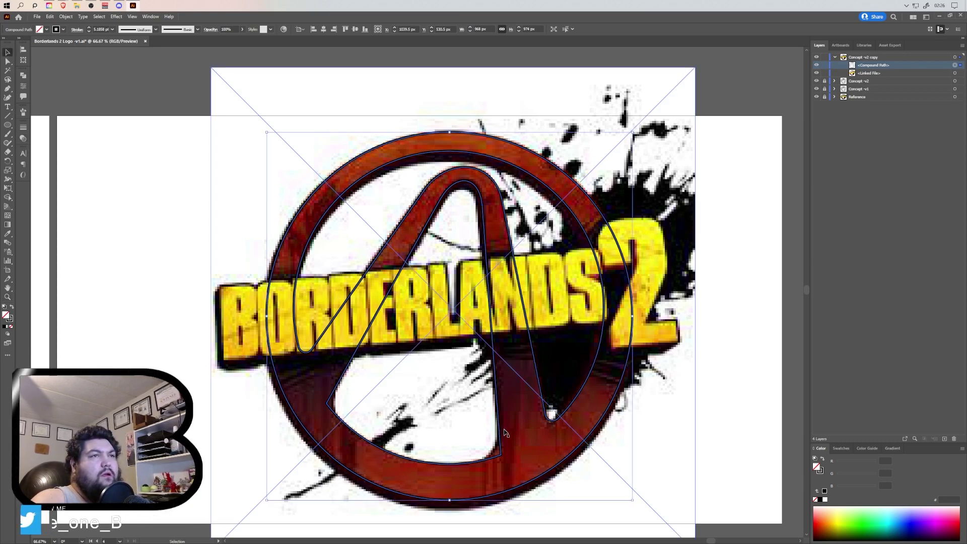
key("ctrl")
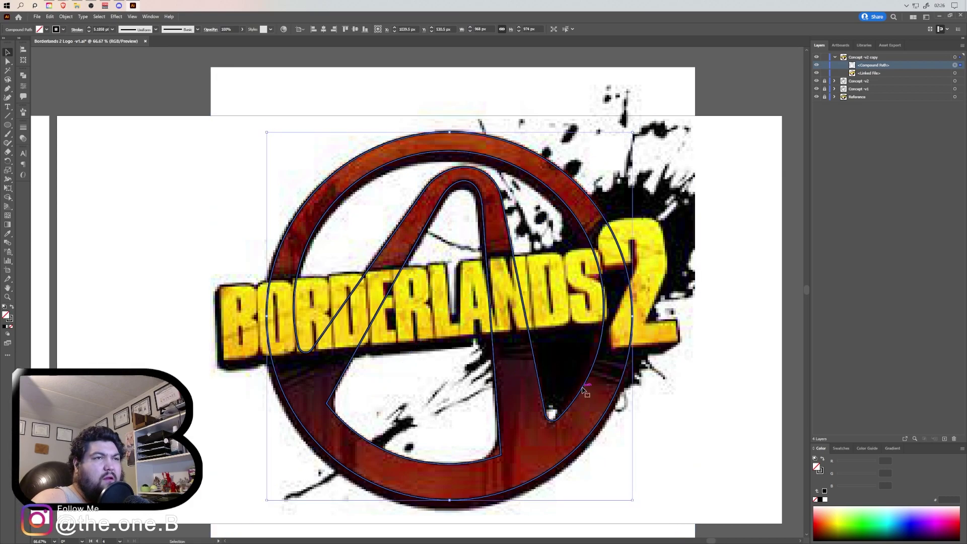
key("a")
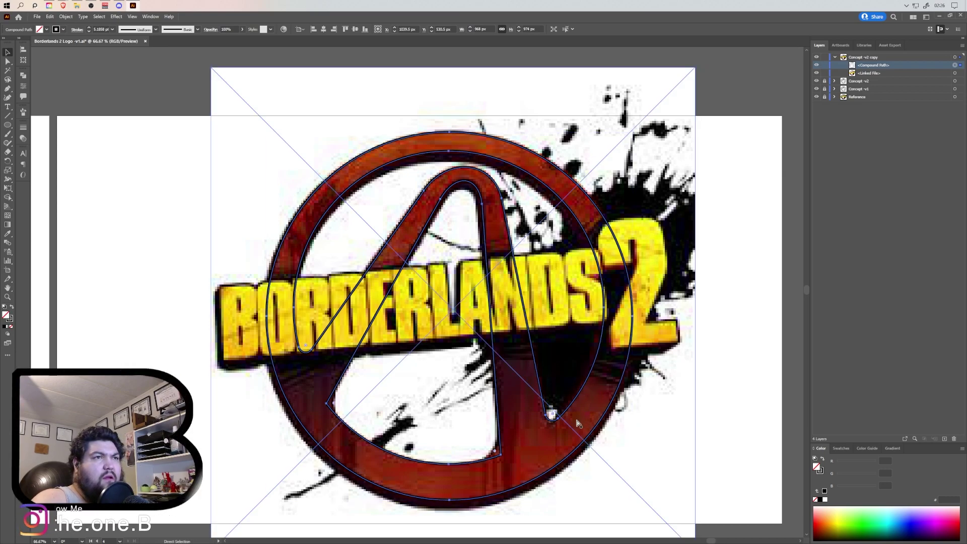
key("ctrl")
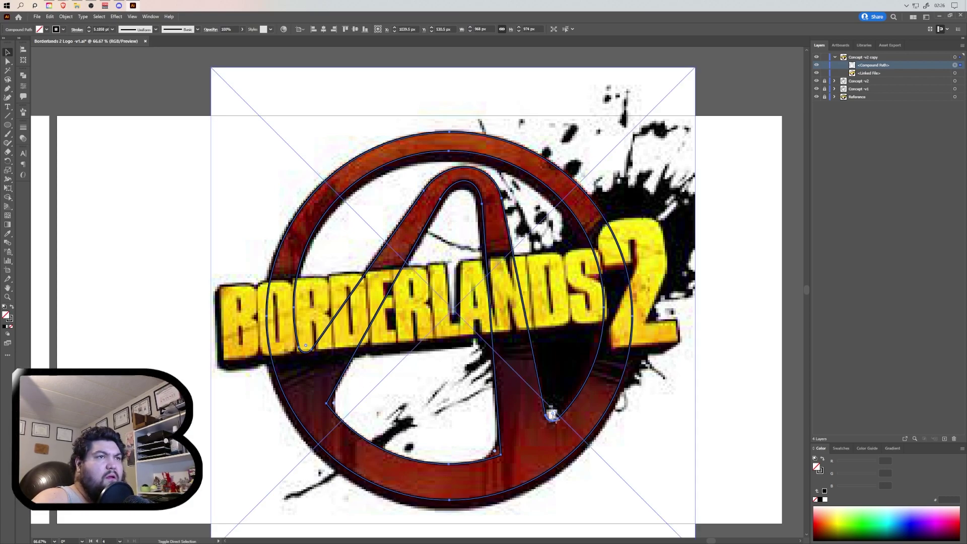
left_click_drag(553, 414, 552, 416)
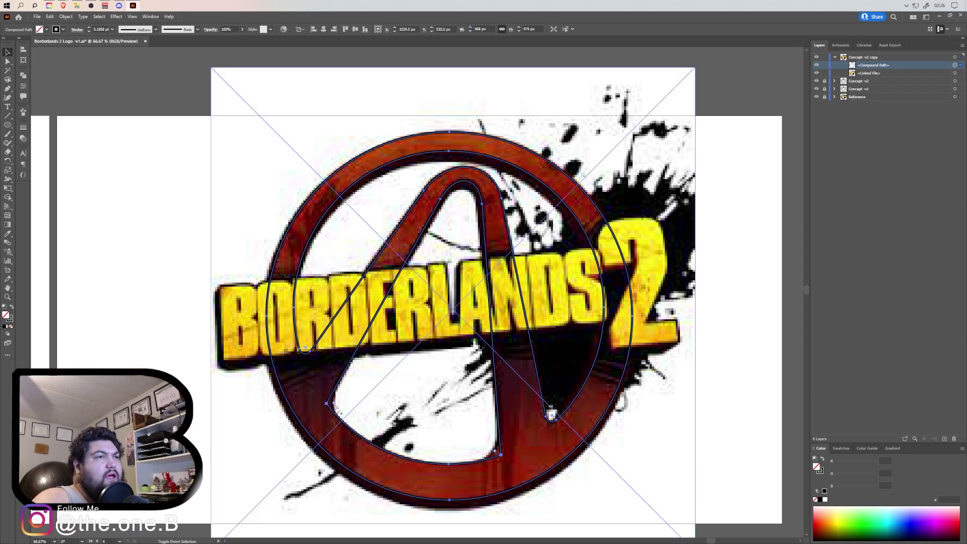
Round the inner triangle's lower-left and bottom corners to about 43 px and 75 px, then deselect
left_click_drag(338, 410, 359, 411)
key("v")
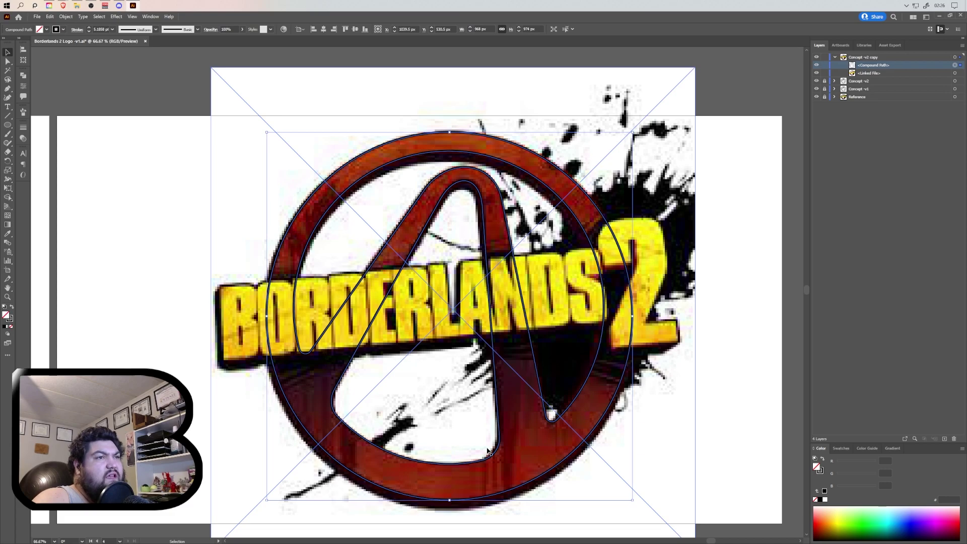
key("a")
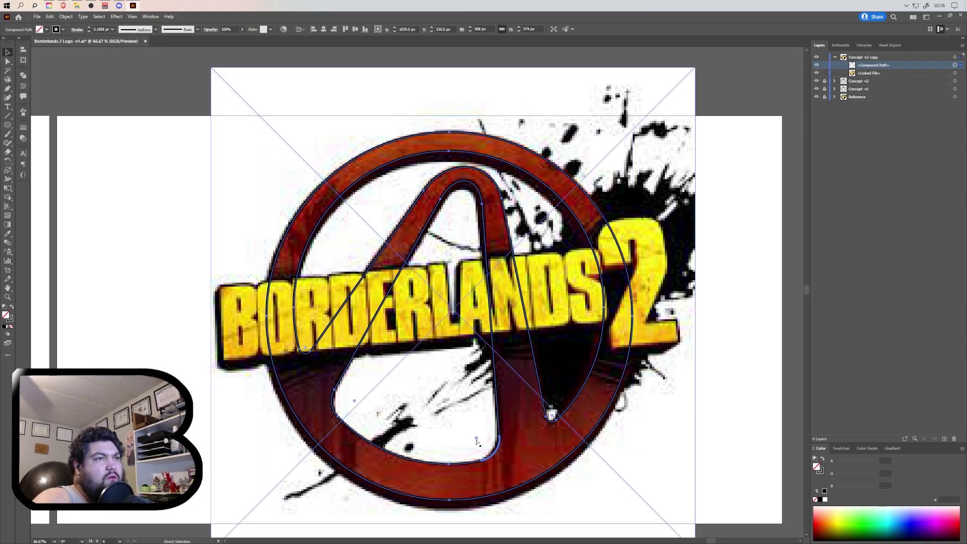
left_click_drag(477, 441, 473, 436)
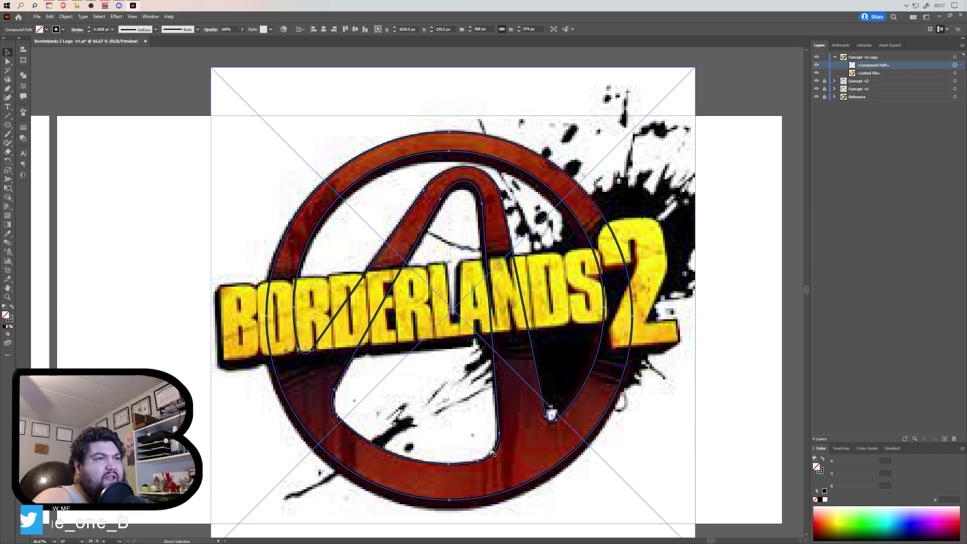
key("v")
left_click(718, 441)
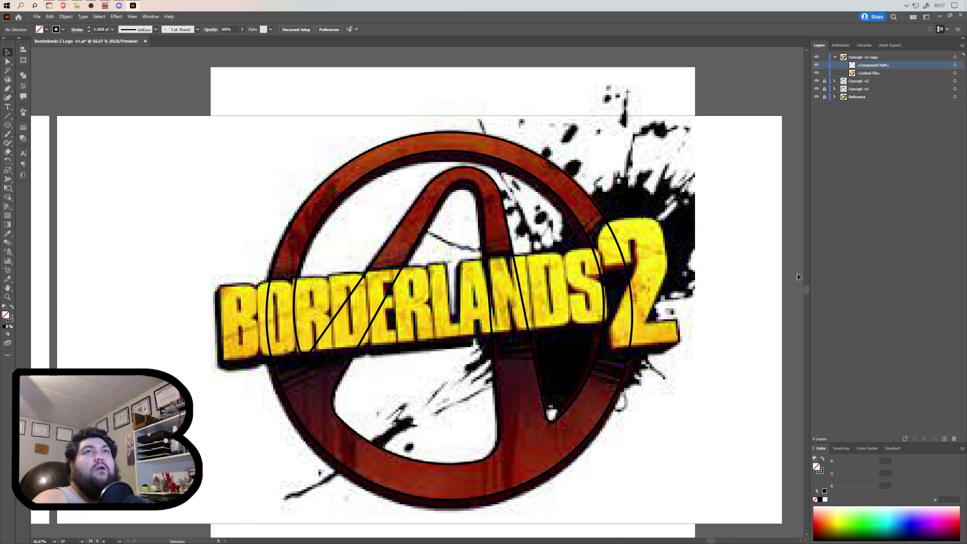
Hide the reference image and save the document
key("ctrl+y")
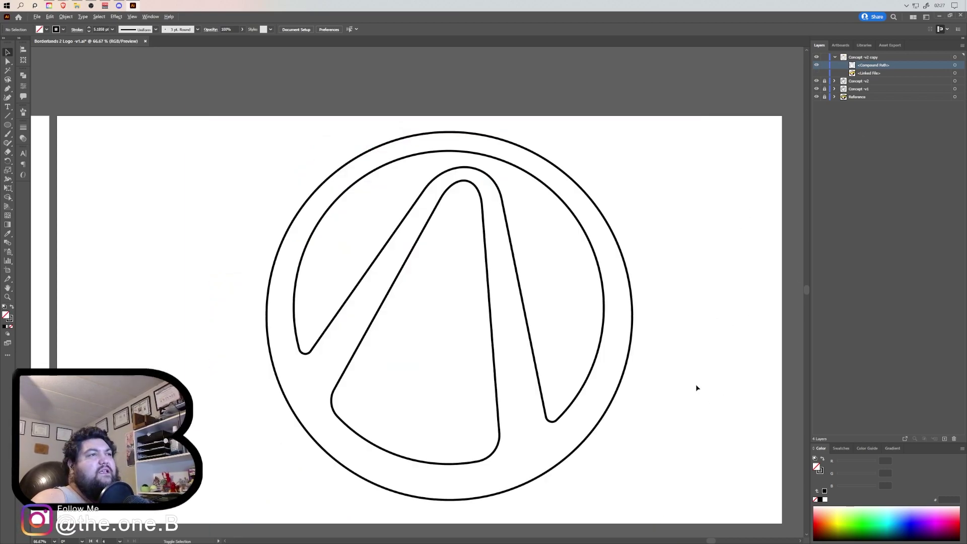
scroll(696, 384, "down", 2)
scroll(675, 383, "right", 2)
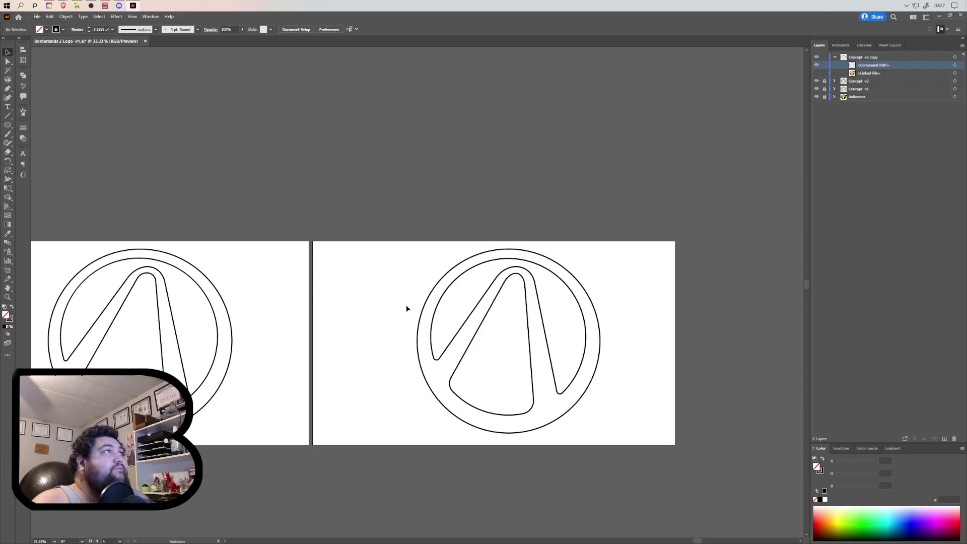
left_click(36, 16)
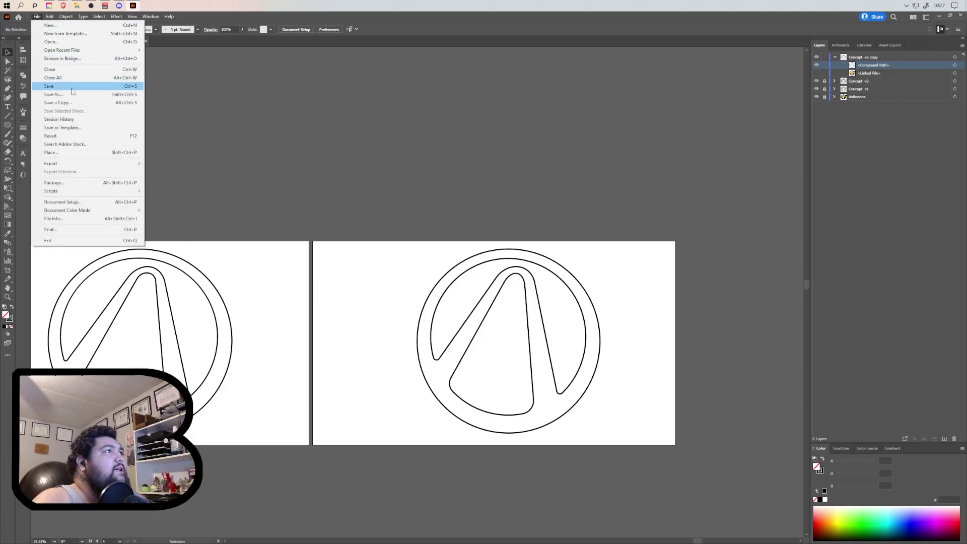
left_click(48, 88)
Export only artboard 4 as a PNG via Export for Screens into the chosen folder
left_click(37, 17)
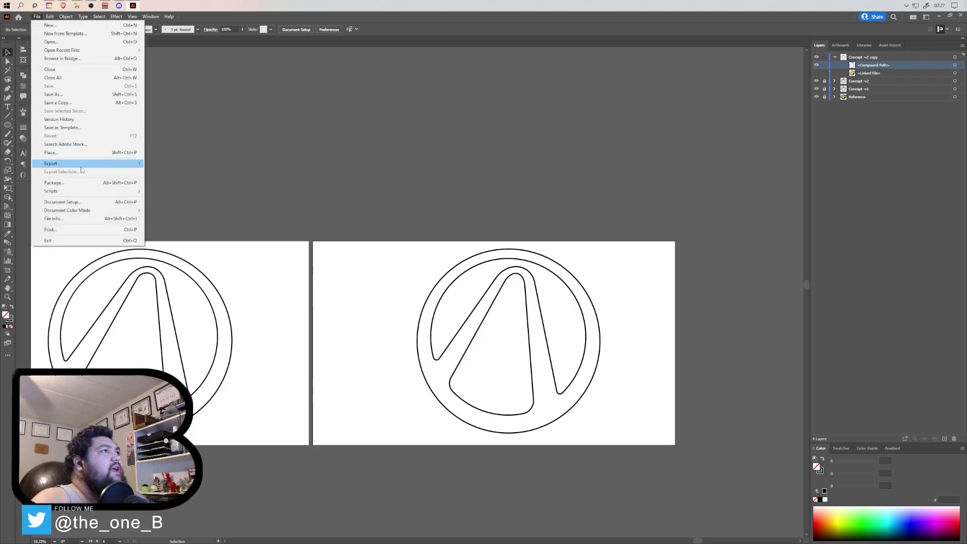
mouse_move(126, 163)
left_click(187, 163)
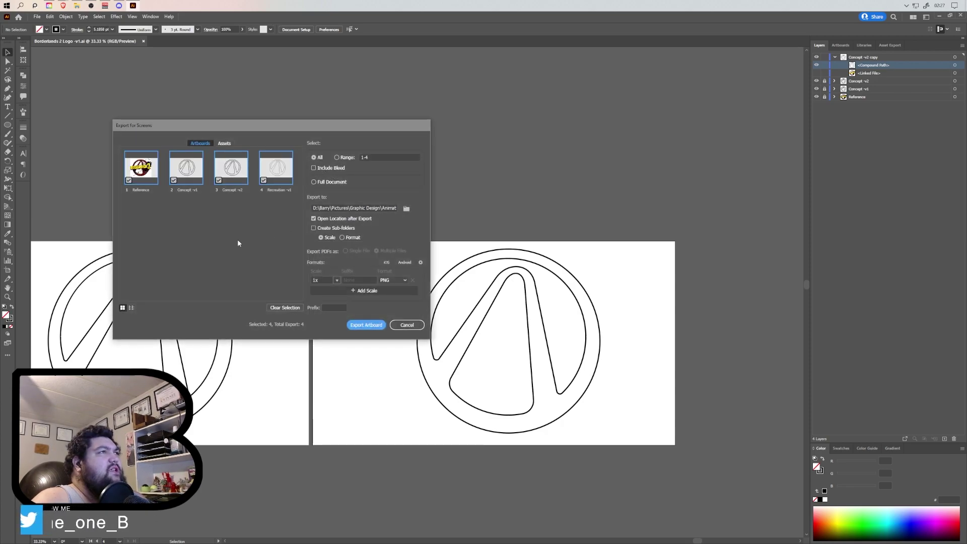
left_click(129, 180)
left_click(173, 181)
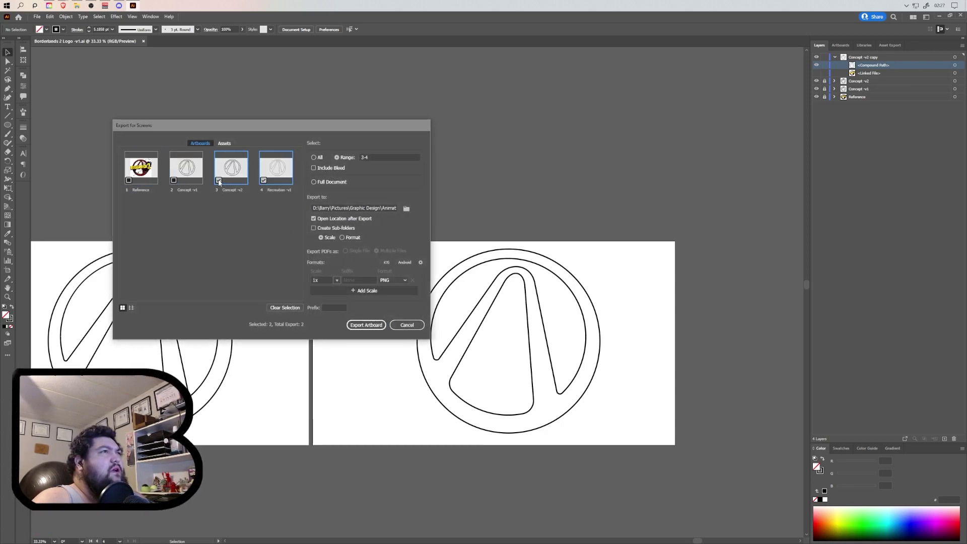
left_click(219, 180)
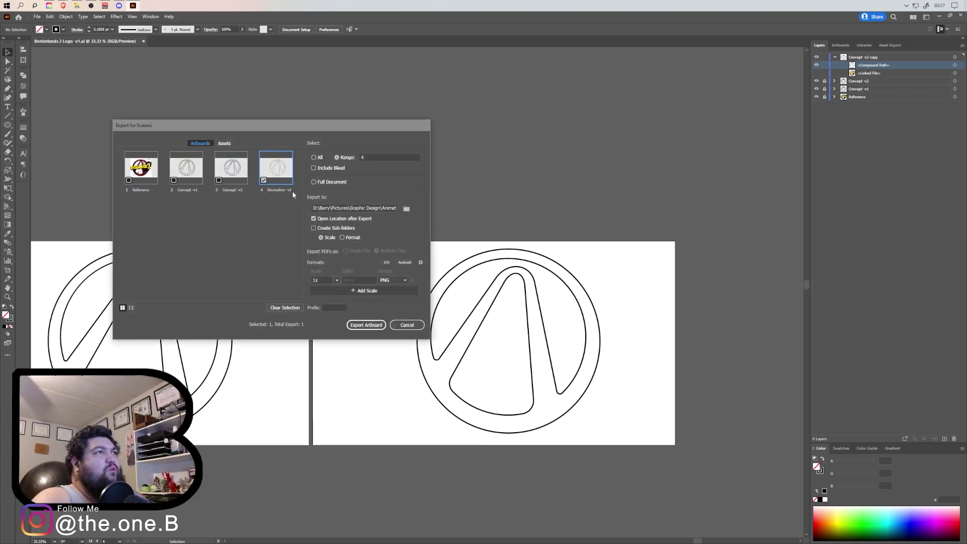
left_click(406, 208)
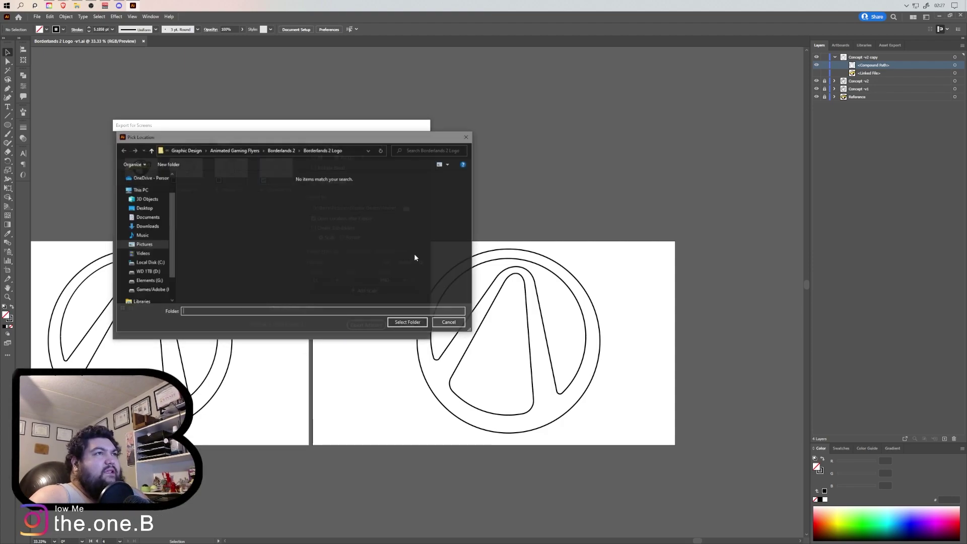
left_click(407, 322)
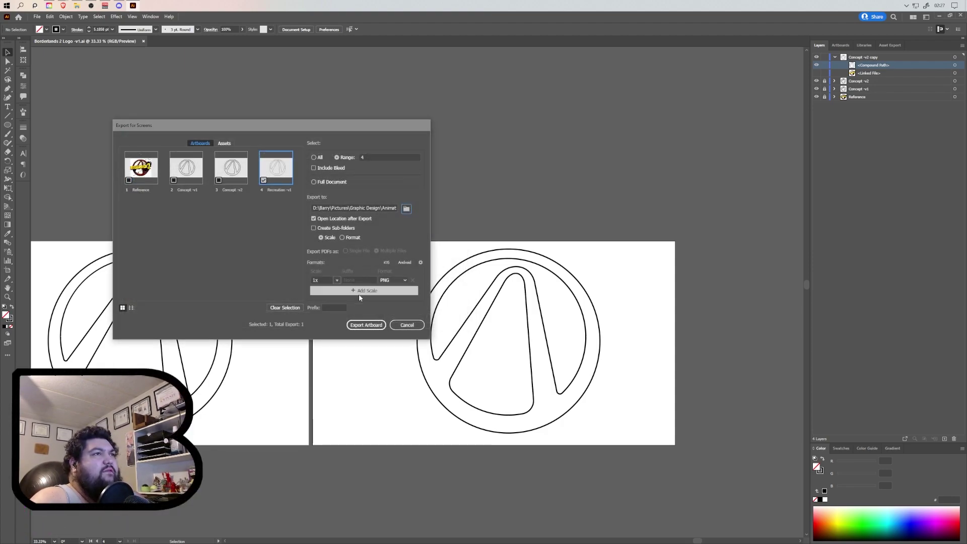
left_click(367, 325)
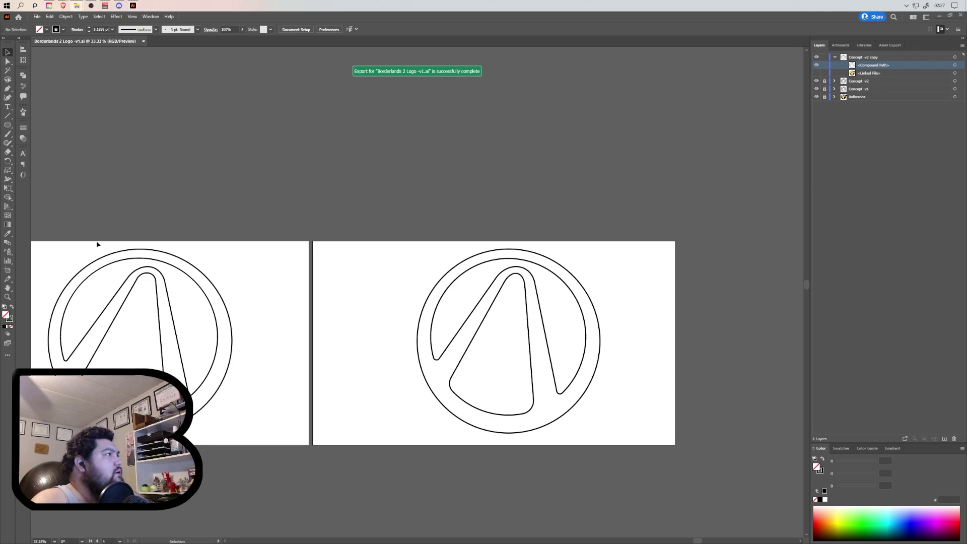